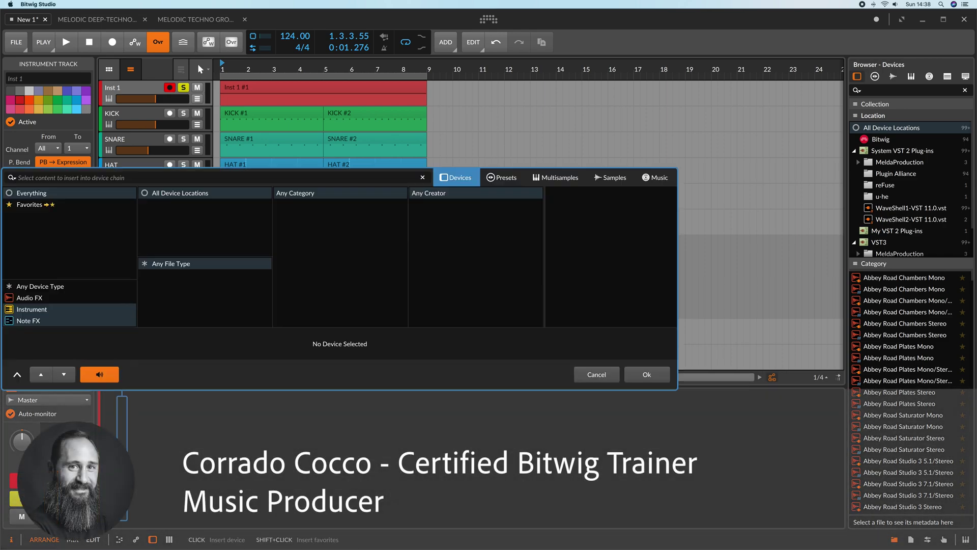
Insert a Poly Grid instrument on the Inst 1 track and open its grid for editing
{"action": "type", "text": "pol"}
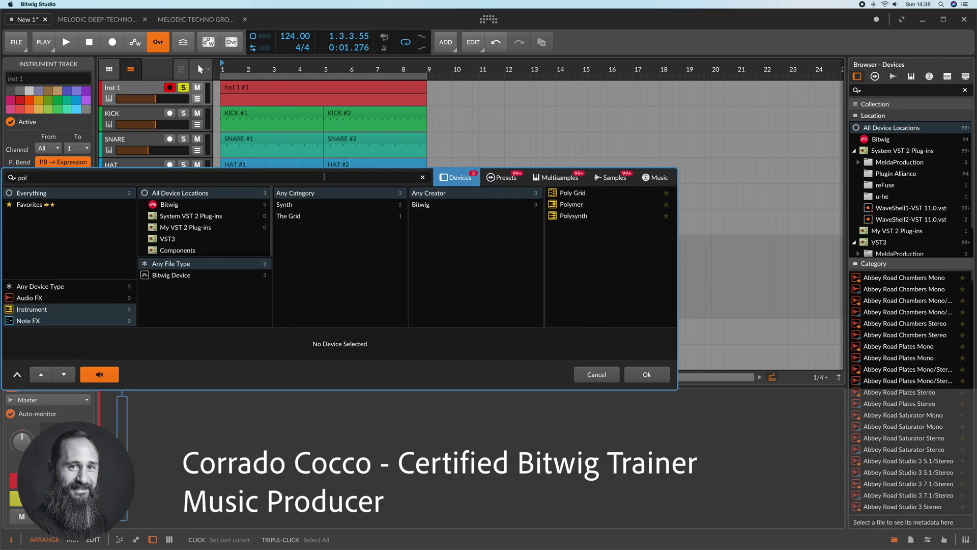
{"action": "left_click", "coordinate": [588, 192]}
{"action": "left_click", "coordinate": [642, 374]}
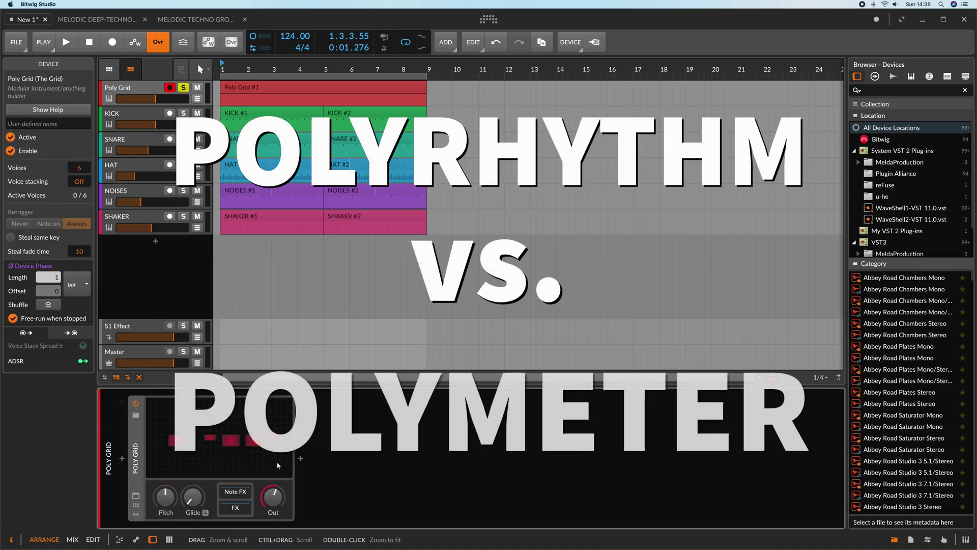
{"action": "double_click", "coordinate": [241, 451]}
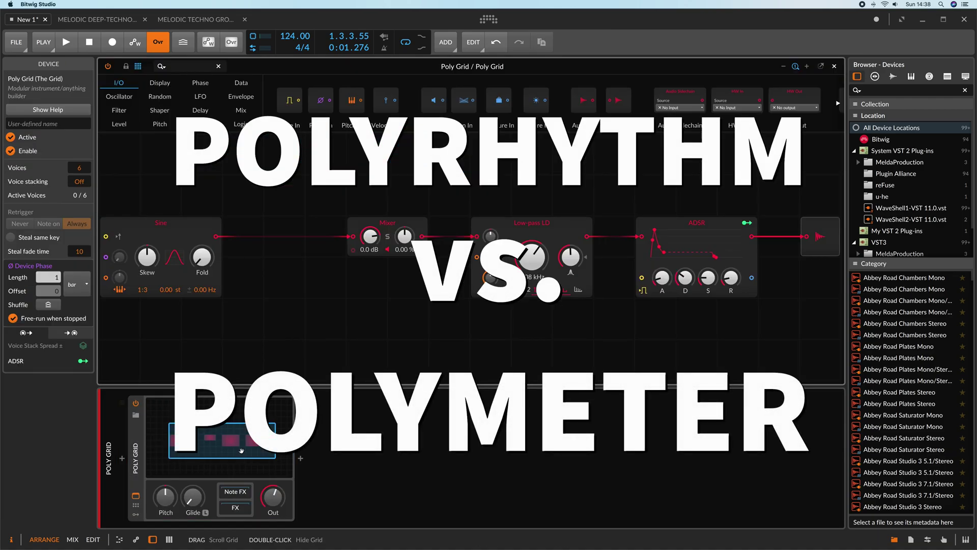
Insert an AD envelope before the Low-pass LD filter, triggered by a new four-step Gates module with every step on
{"action": "left_click", "coordinate": [241, 96]}
{"action": "left_click_drag", "start_coordinate": [369, 100], "coordinate": [425, 237]}
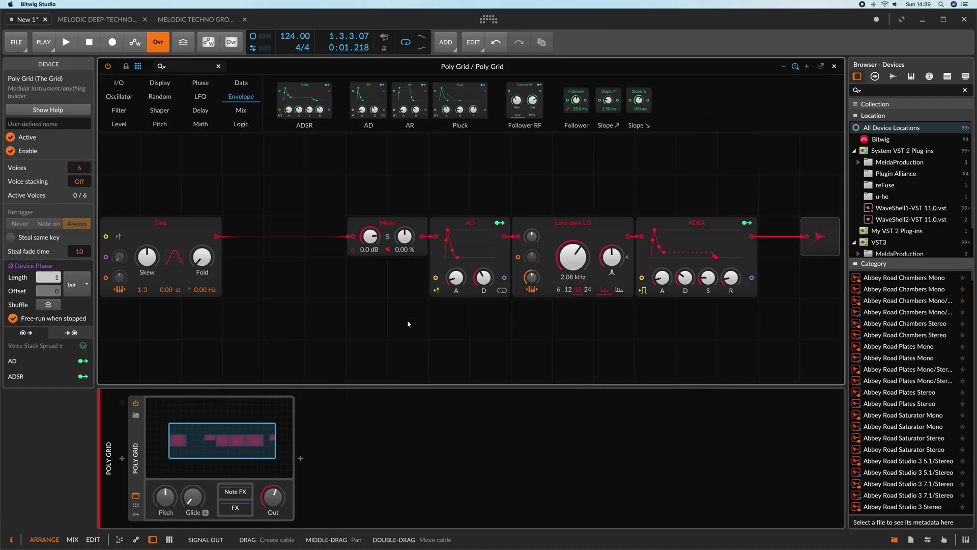
{"action": "left_click", "coordinate": [242, 84]}
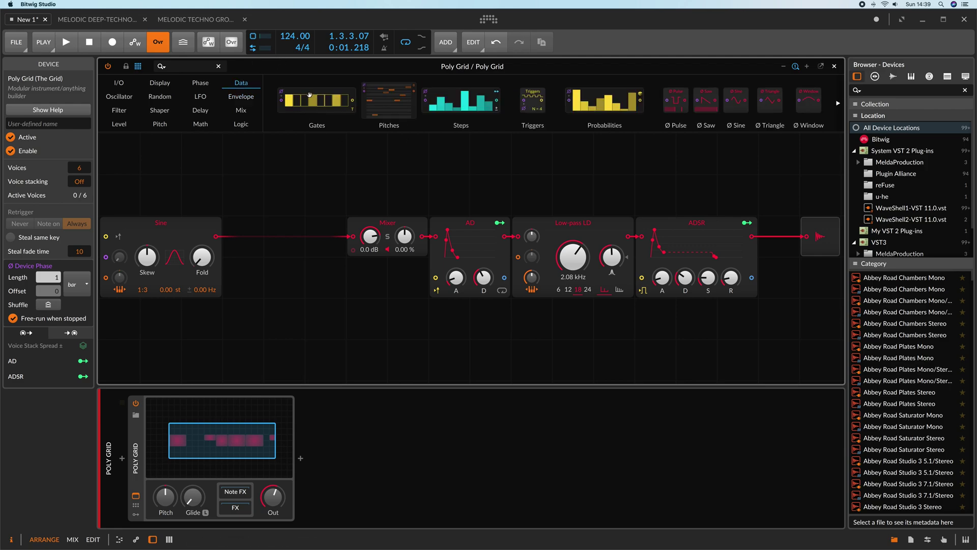
{"action": "left_click_drag", "start_coordinate": [309, 95], "coordinate": [249, 320]}
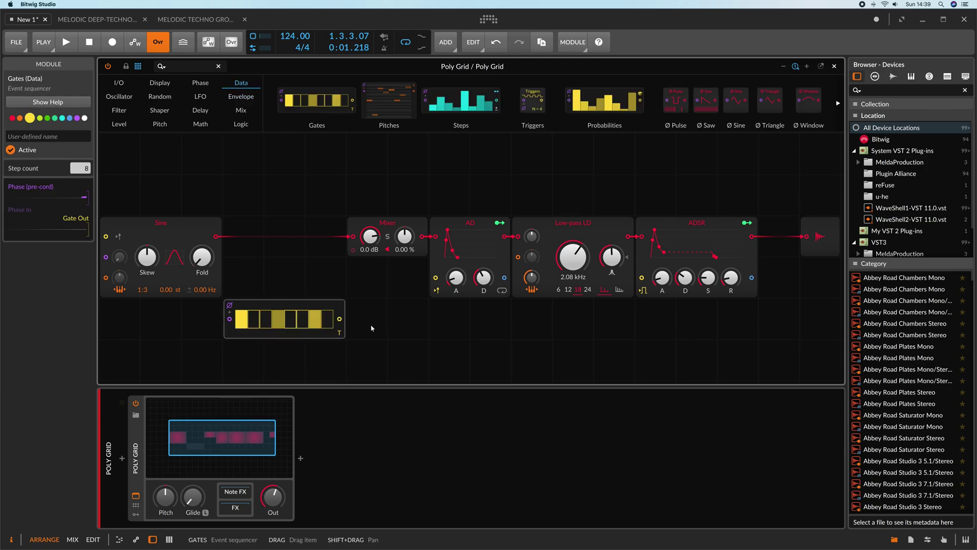
{"action": "left_click_drag", "start_coordinate": [450, 268], "coordinate": [436, 277]}
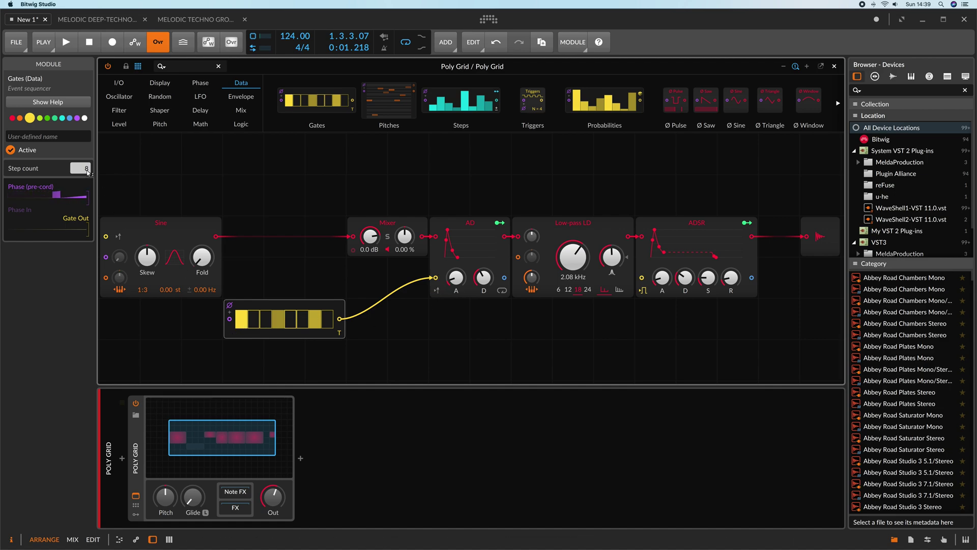
{"action": "left_click_drag", "start_coordinate": [88, 172], "coordinate": [88, 186]}
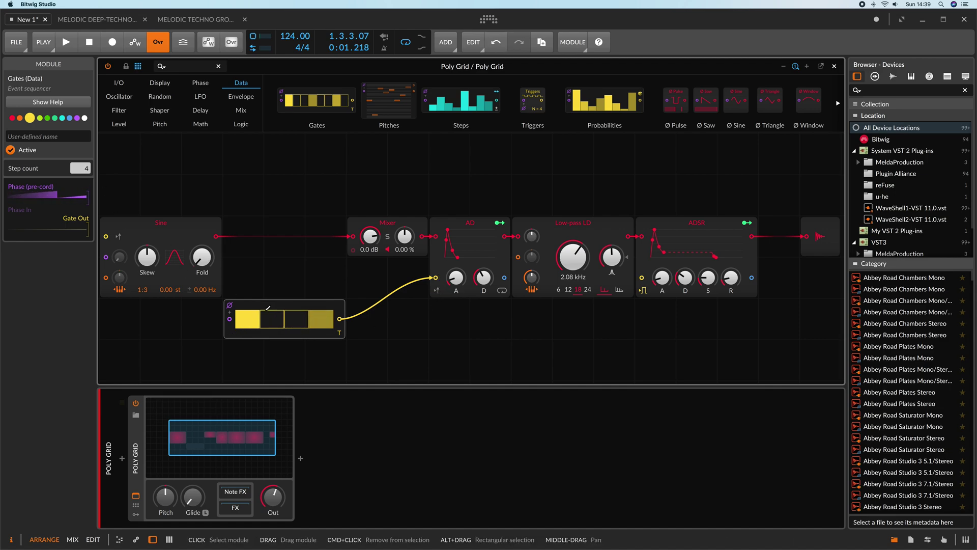
{"action": "left_click_drag", "start_coordinate": [269, 319], "coordinate": [309, 312]}
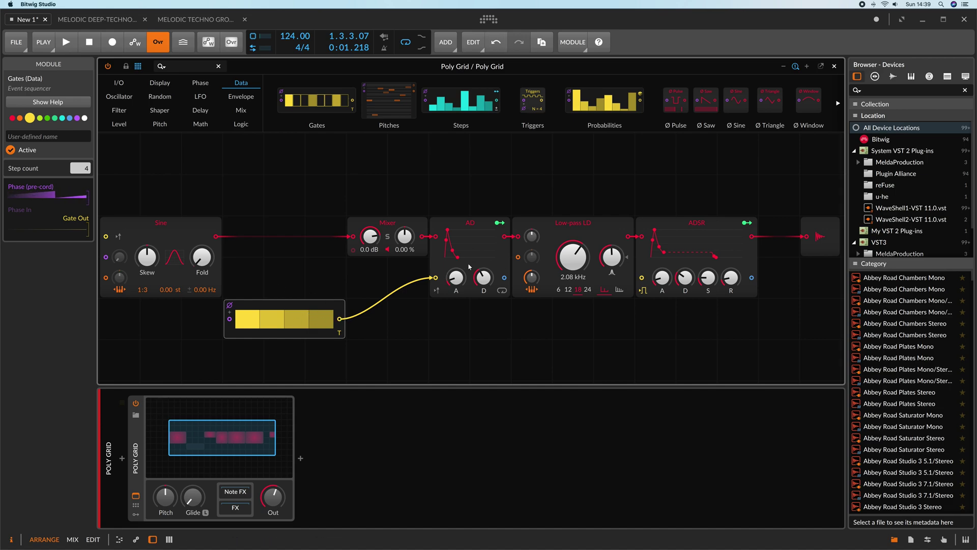
Replace the ADSR envelope with an AR envelope and set its release to about 203 ms
{"action": "right_click", "coordinate": [661, 256]}
{"action": "left_click", "coordinate": [677, 331]}
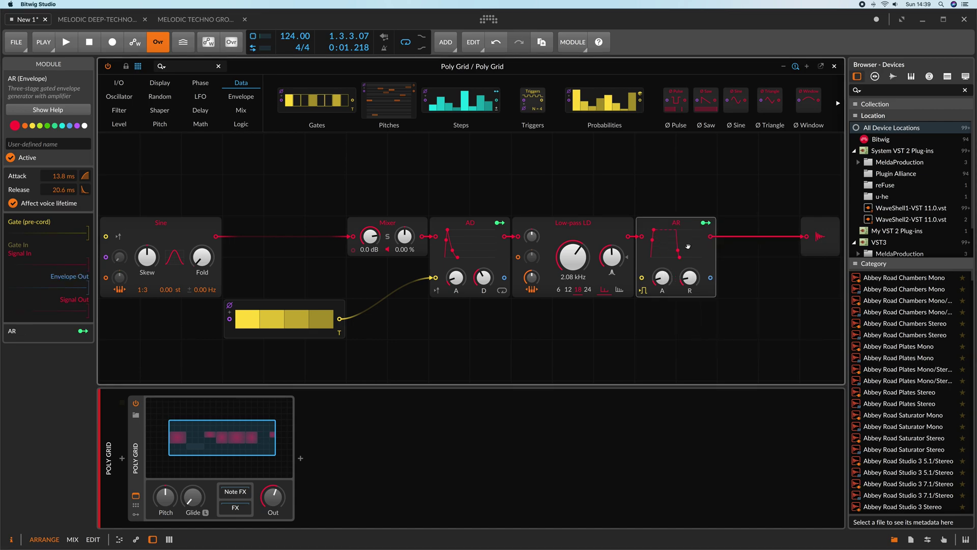
{"action": "left_click_drag", "start_coordinate": [688, 279], "coordinate": [688, 259]}
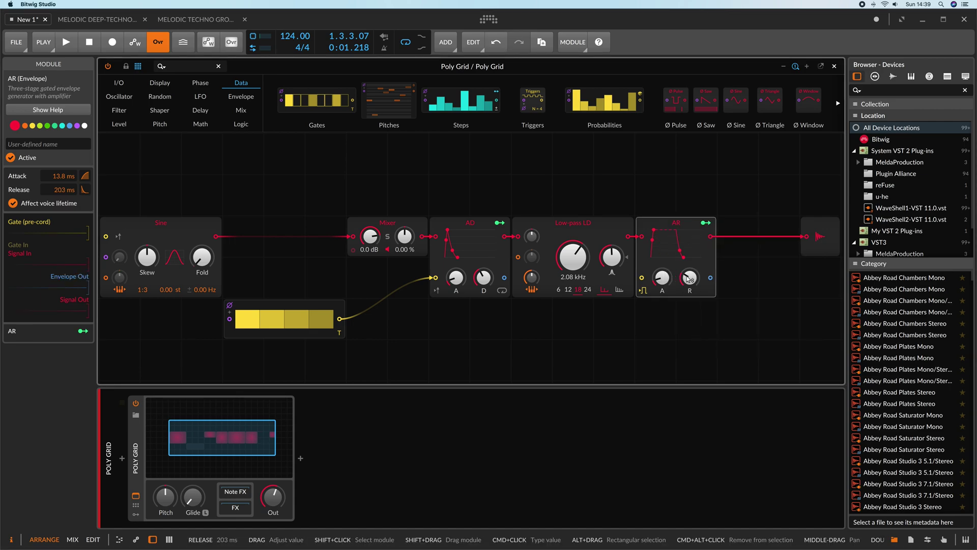
Set the Sine oscillator's pitch ratio to 1:1 during playback and duplicate the oscillator
{"action": "key", "text": "space"}
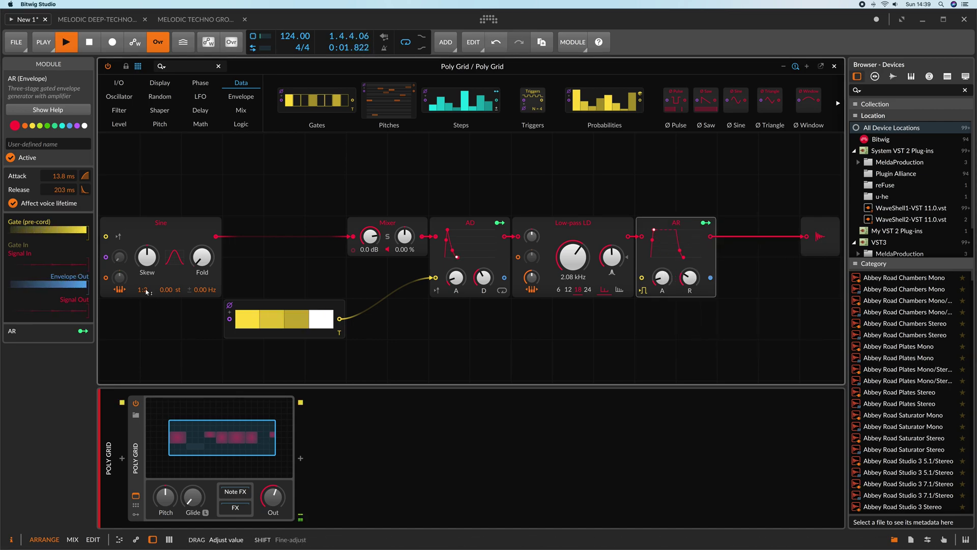
{"action": "left_click_drag", "start_coordinate": [146, 292], "coordinate": [229, 293]}
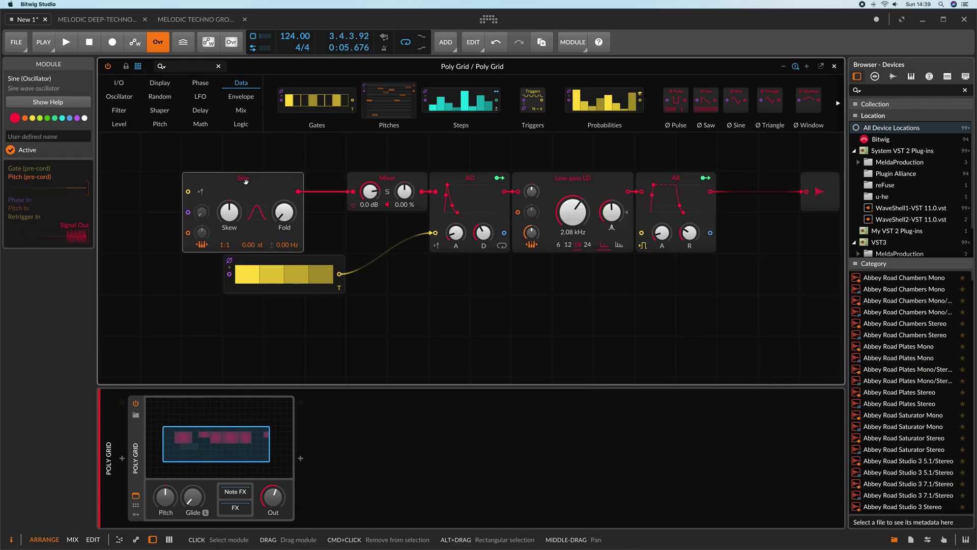
{"action": "key", "text": "super+d"}
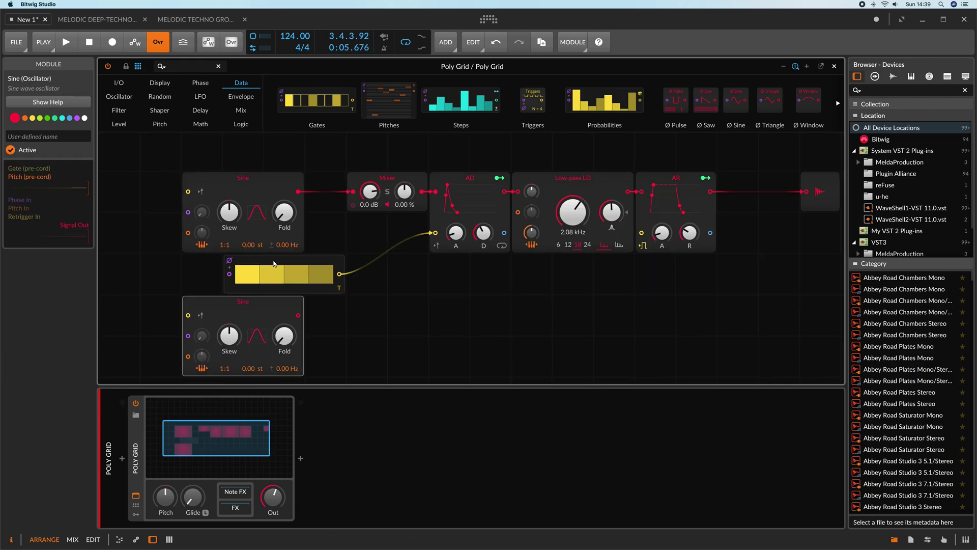
{"action": "scroll", "coordinate": [275, 264], "scroll_direction": "down", "scroll_amount": 1}
Place the AD envelope directly after the first Sine and rearrange the Gates, Mixer and second Sine around it
{"action": "left_click", "coordinate": [459, 156]}
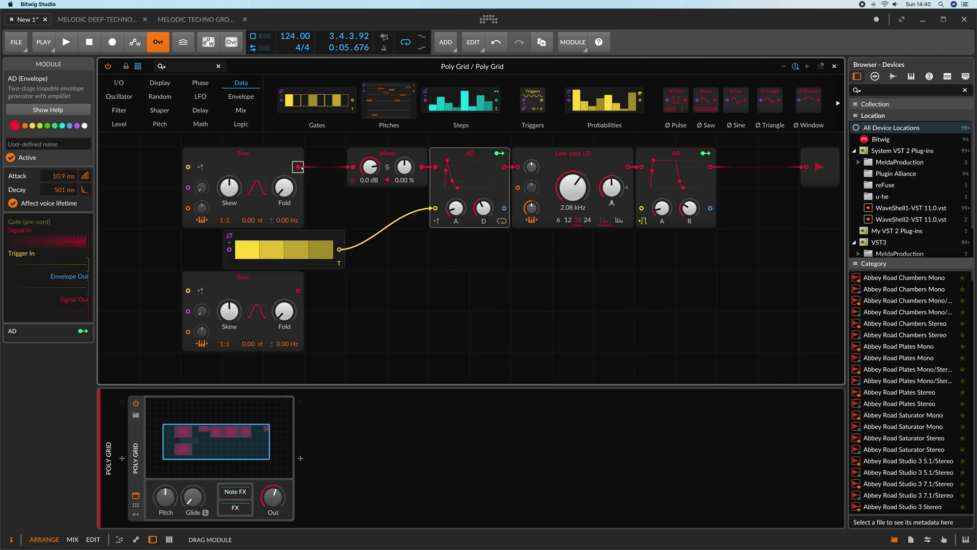
{"action": "left_click_drag", "start_coordinate": [301, 168], "coordinate": [299, 168]}
{"action": "left_click_drag", "start_coordinate": [290, 237], "coordinate": [249, 236]}
{"action": "scroll", "coordinate": [437, 207], "scroll_direction": "up", "scroll_amount": 2}
{"action": "left_click_drag", "start_coordinate": [419, 194], "coordinate": [461, 193]}
{"action": "scroll", "coordinate": [458, 226], "scroll_direction": "down", "scroll_amount": 3}
{"action": "left_click_drag", "start_coordinate": [244, 244], "coordinate": [244, 285]}
{"action": "scroll", "coordinate": [380, 231], "scroll_direction": "up", "scroll_amount": 1}
Duplicate the AD envelope beside the second Sine and route that Sine through it into the Mixer's second channel
{"action": "left_click", "coordinate": [351, 148]}
{"action": "key", "text": "super+d"}
{"action": "left_click_drag", "start_coordinate": [365, 245], "coordinate": [366, 328]}
{"action": "left_click_drag", "start_coordinate": [298, 322], "coordinate": [312, 322]}
{"action": "double_click", "coordinate": [311, 363]}
{"action": "scroll", "coordinate": [325, 351], "scroll_direction": "down", "scroll_amount": 1}
{"action": "left_click_drag", "start_coordinate": [380, 309], "coordinate": [434, 159]}
Add a Gates module beneath the second Sine to trigger its AD envelope, and set the step count to 2
{"action": "scroll", "coordinate": [431, 168], "scroll_direction": "down", "scroll_amount": 3}
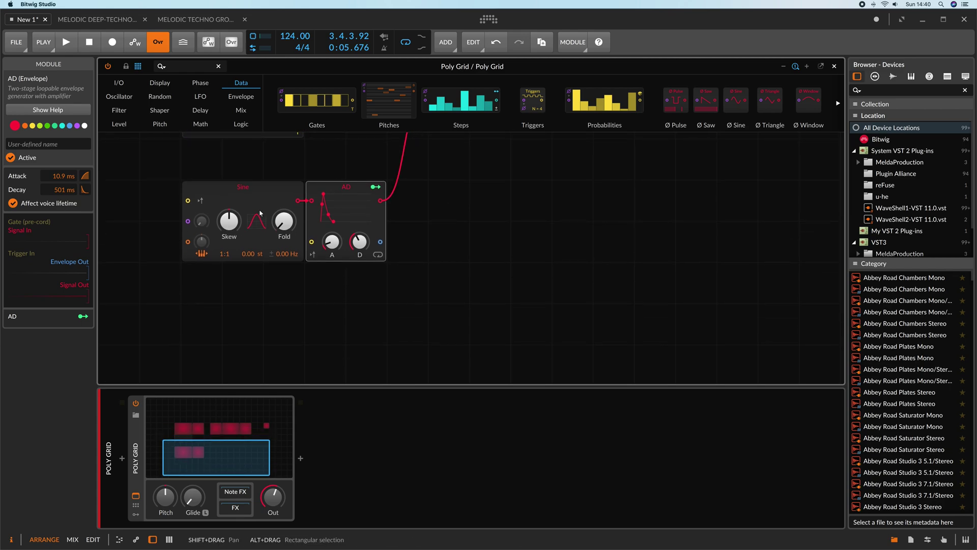
{"action": "left_click_drag", "start_coordinate": [316, 101], "coordinate": [312, 242]}
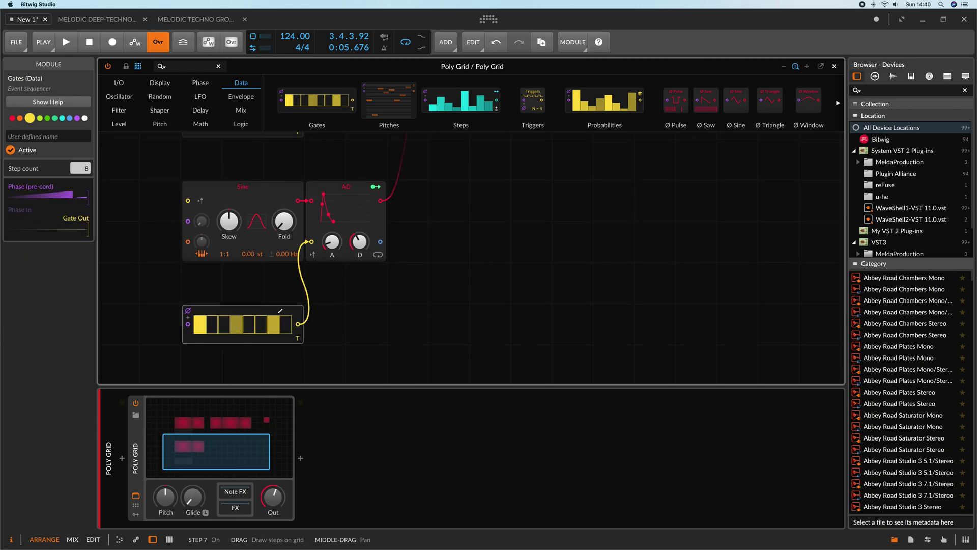
{"action": "left_click_drag", "start_coordinate": [242, 309], "coordinate": [221, 270]}
{"action": "left_click_drag", "start_coordinate": [80, 168], "coordinate": [80, 199]}
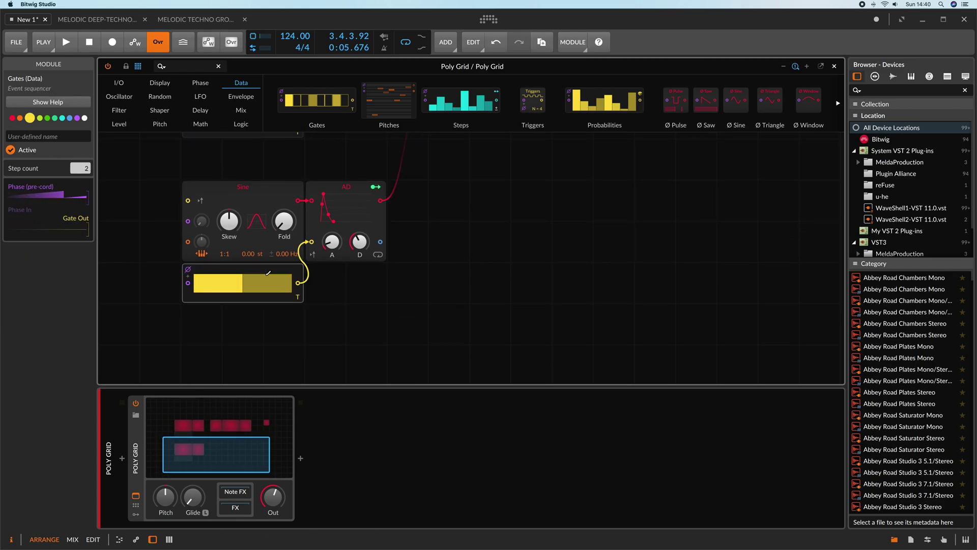
Move the second voice's Sine, AD and Gates modules up close beneath the first voice
{"action": "scroll", "coordinate": [268, 273], "scroll_direction": "up", "scroll_amount": 3}
{"action": "left_click_drag", "start_coordinate": [161, 260], "coordinate": [388, 386]}
{"action": "left_click_drag", "start_coordinate": [288, 273], "coordinate": [286, 232]}
{"action": "scroll", "coordinate": [356, 285], "scroll_direction": "up", "scroll_amount": 2}
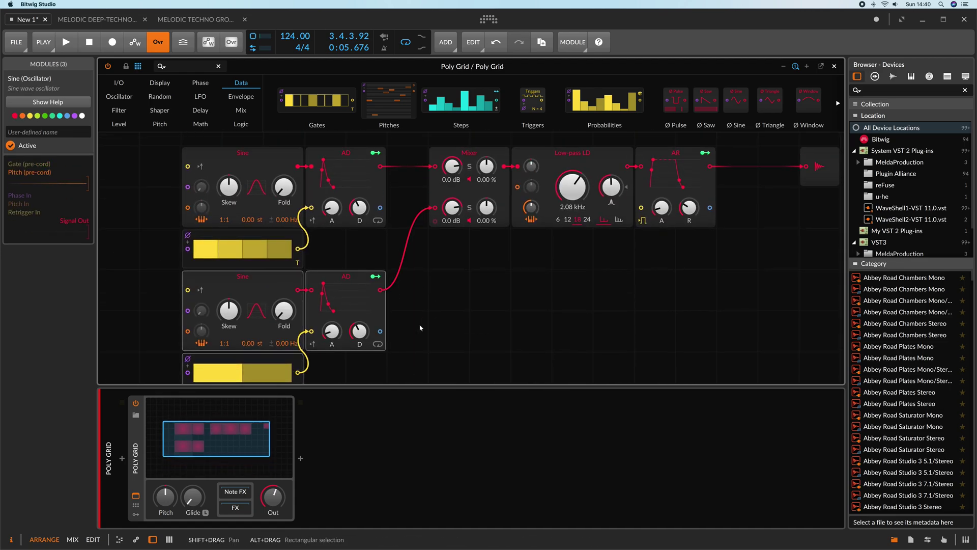
Play the patch to listen to the four-step and two-step voices together, and stop it
{"action": "scroll", "coordinate": [420, 328], "scroll_direction": "down", "scroll_amount": 1}
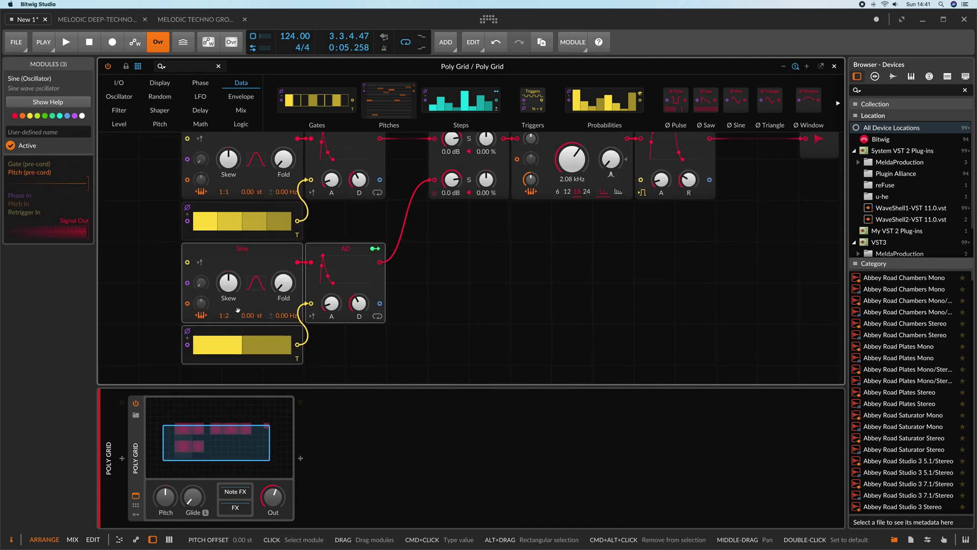
{"action": "key", "text": "space"}
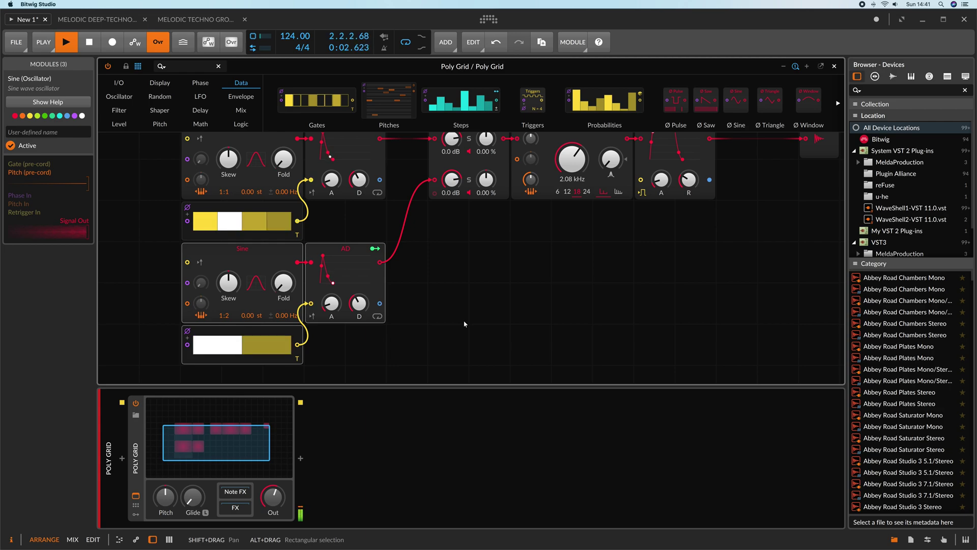
{"action": "key", "text": "space"}
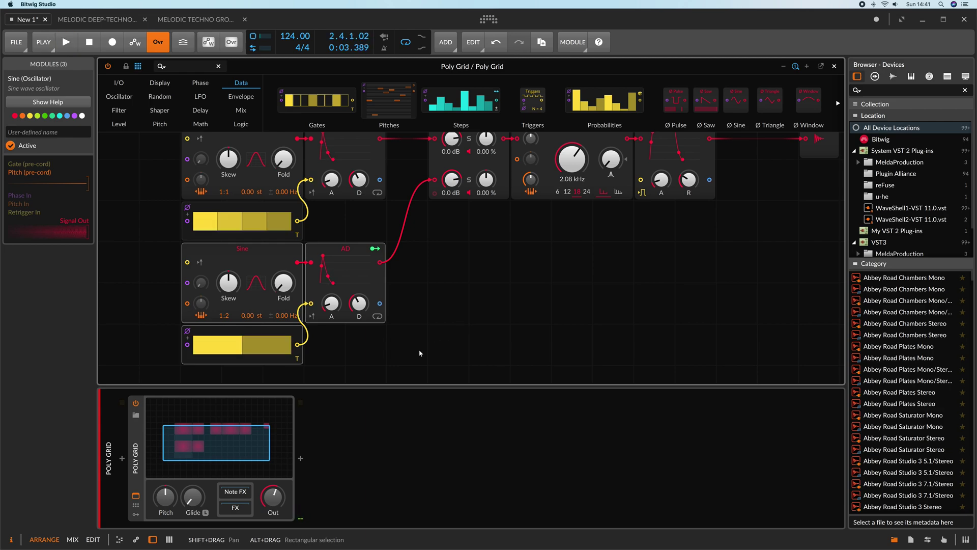
Set the second voice's Gates step count to 3 and play the patch
{"action": "left_click", "coordinate": [208, 361]}
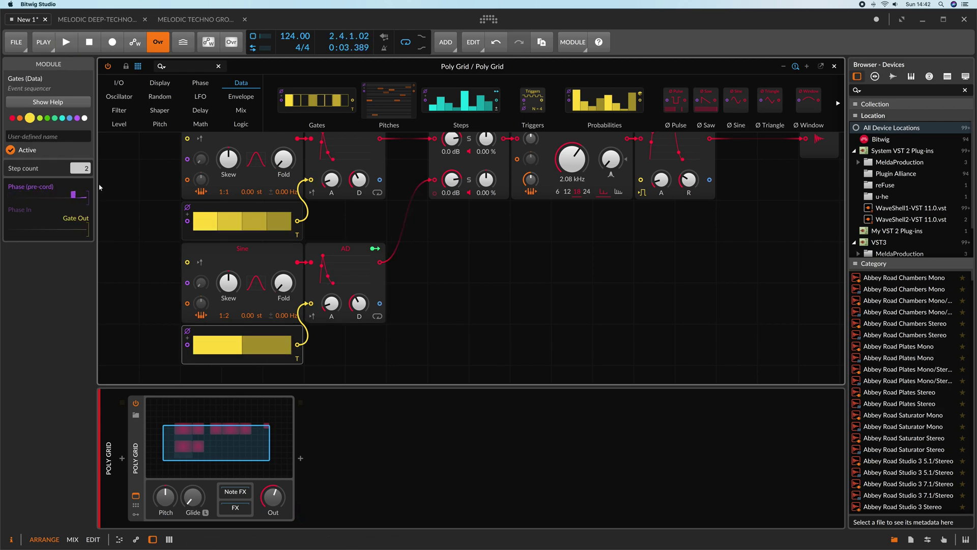
{"action": "left_click_drag", "start_coordinate": [89, 170], "coordinate": [106, 180]}
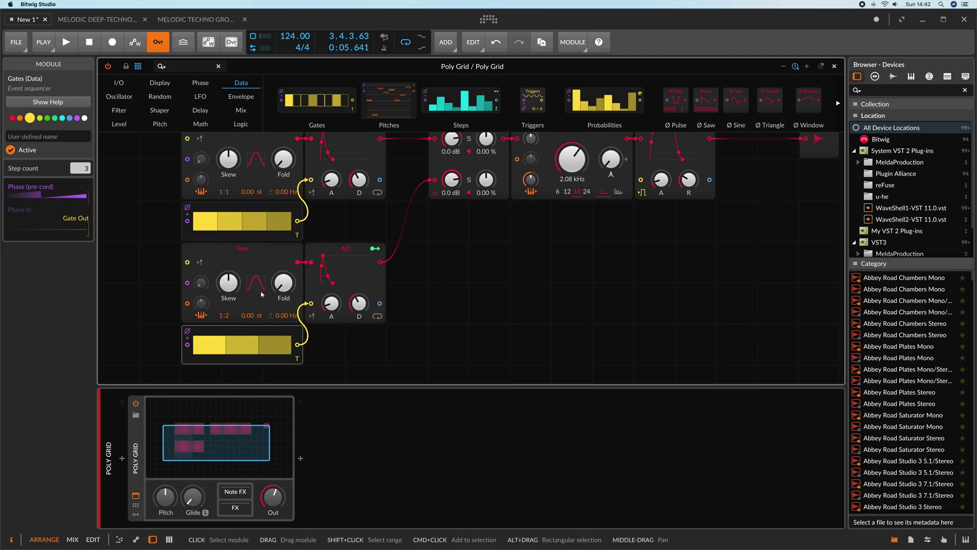
{"action": "key", "text": "space"}
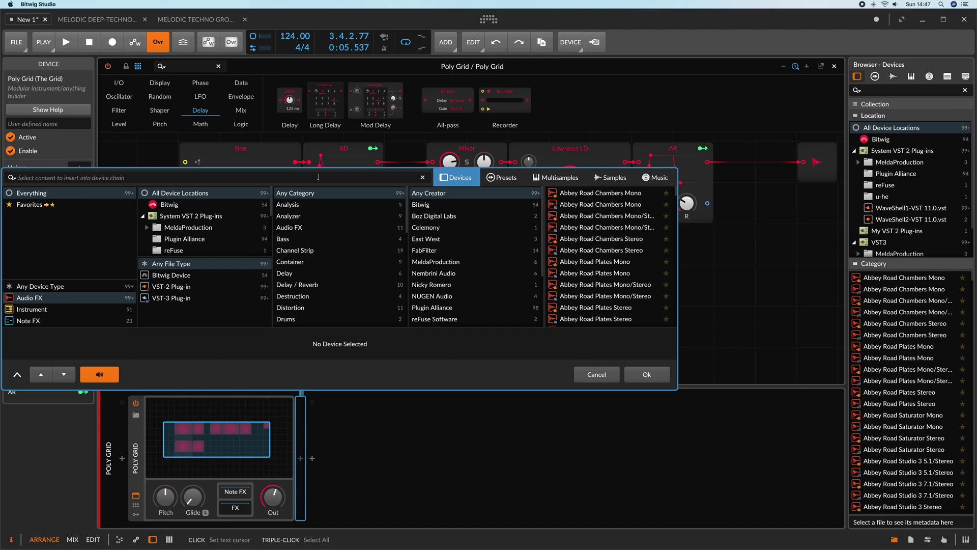
Add a Delay-2 after the Poly Grid and set its Mix to about 11.7 % during playback
{"action": "type", "text": "del"}
{"action": "left_click", "coordinate": [577, 206]}
{"action": "left_click", "coordinate": [646, 374]}
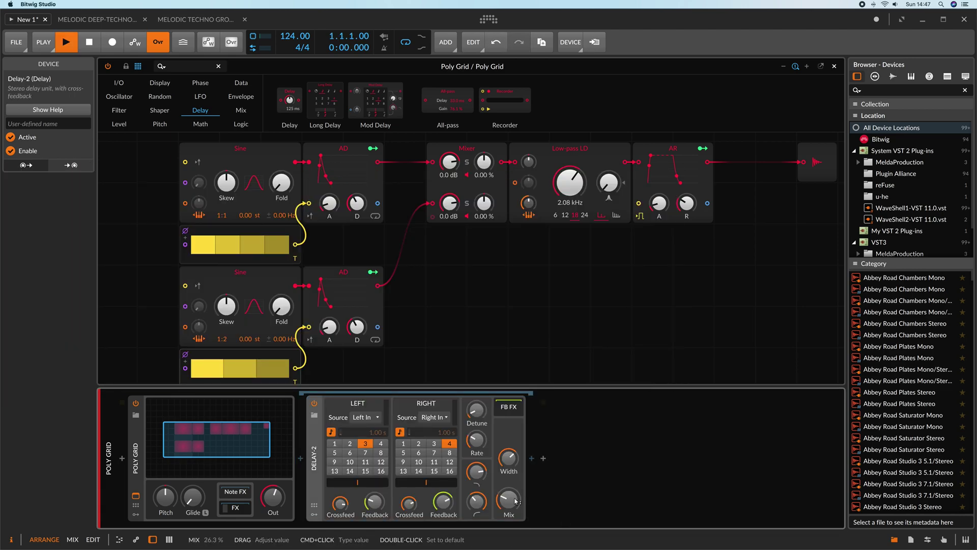
{"action": "key", "text": "space"}
{"action": "left_click_drag", "start_coordinate": [516, 501], "coordinate": [515, 516]}
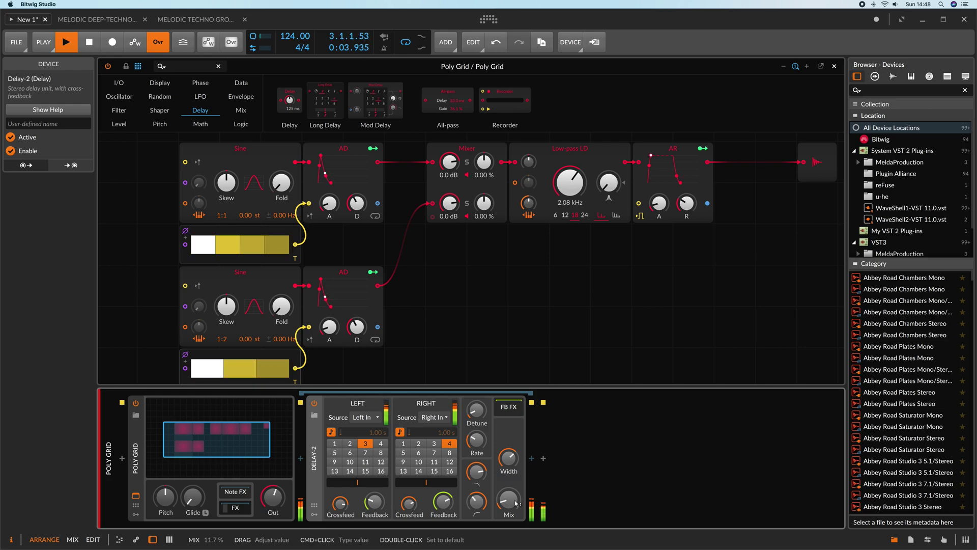
Play the three-voice patch to listen to the four-, three- and two-step polyrhythm
{"action": "scroll", "coordinate": [511, 302], "scroll_direction": "down", "scroll_amount": 1}
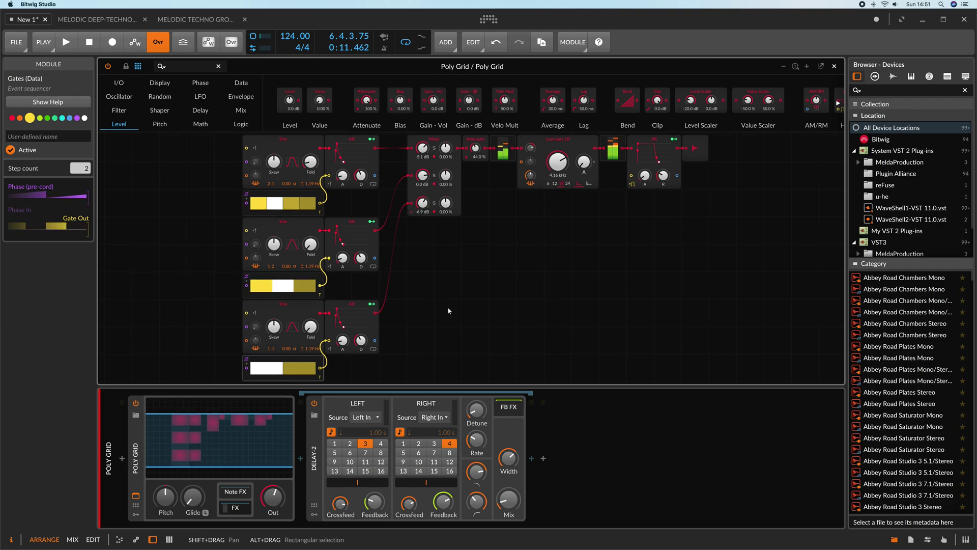
{"action": "key", "text": "space"}
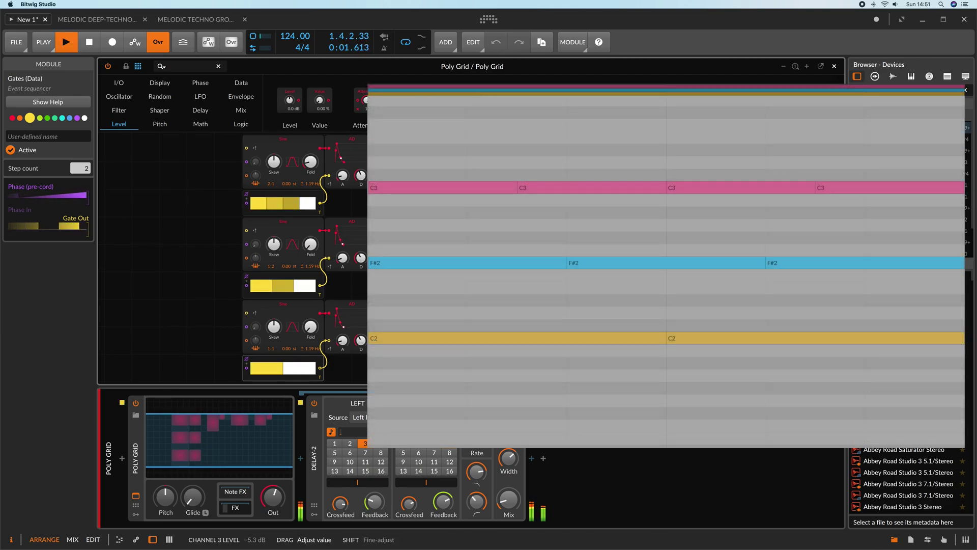
{"action": "scroll", "coordinate": [233, 258], "scroll_direction": "down", "scroll_amount": 1}
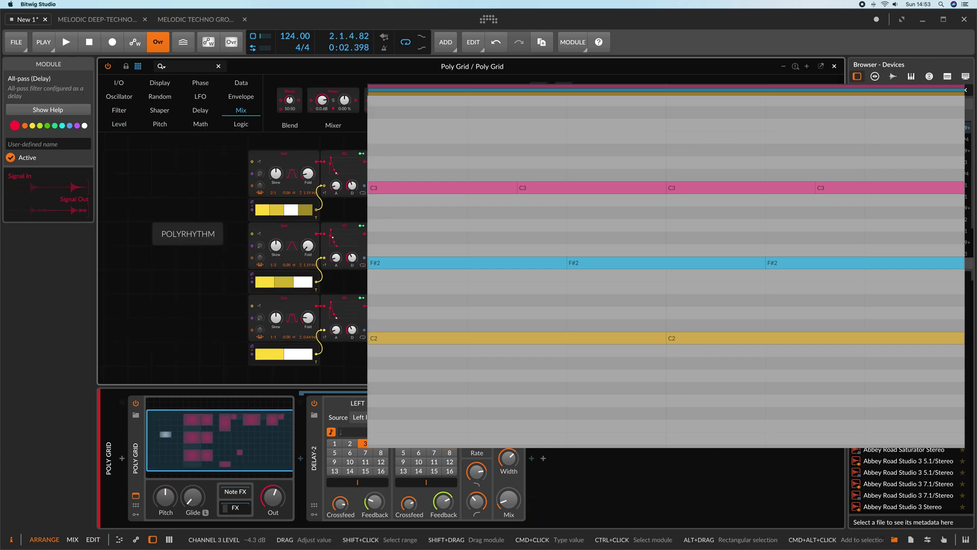
{"action": "key", "text": "space"}
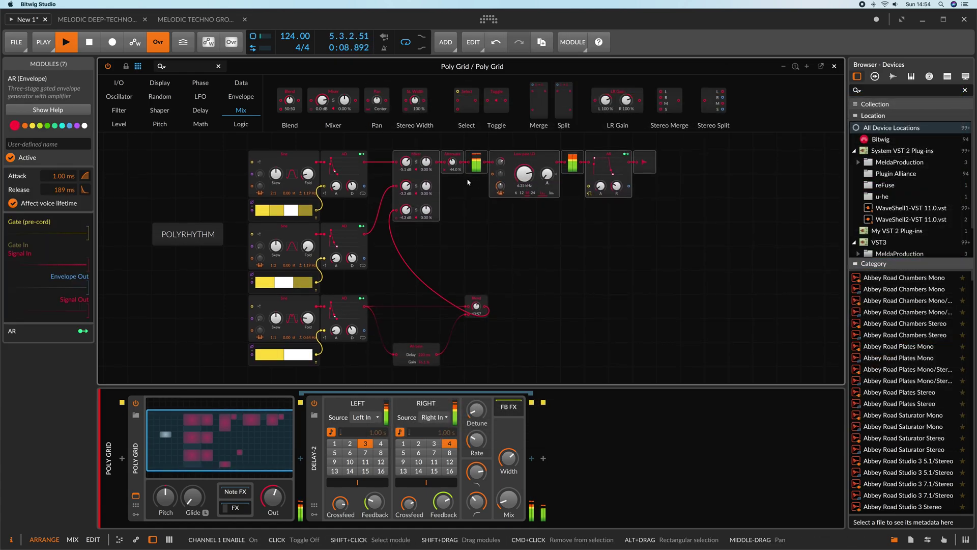
Move the Mixer and output chain further from the voices and add a copied Blend and All-pass pair to the second voice
{"action": "left_click_drag", "start_coordinate": [415, 199], "coordinate": [535, 200]}
{"action": "left_click_drag", "start_coordinate": [502, 296], "coordinate": [401, 256]}
{"action": "scroll", "coordinate": [397, 261], "scroll_direction": "down", "scroll_amount": 1}
{"action": "left_click_drag", "start_coordinate": [453, 197], "coordinate": [453, 224]}
{"action": "left_click", "coordinate": [452, 277]}
{"action": "left_click_drag", "start_coordinate": [391, 272], "coordinate": [415, 248]}
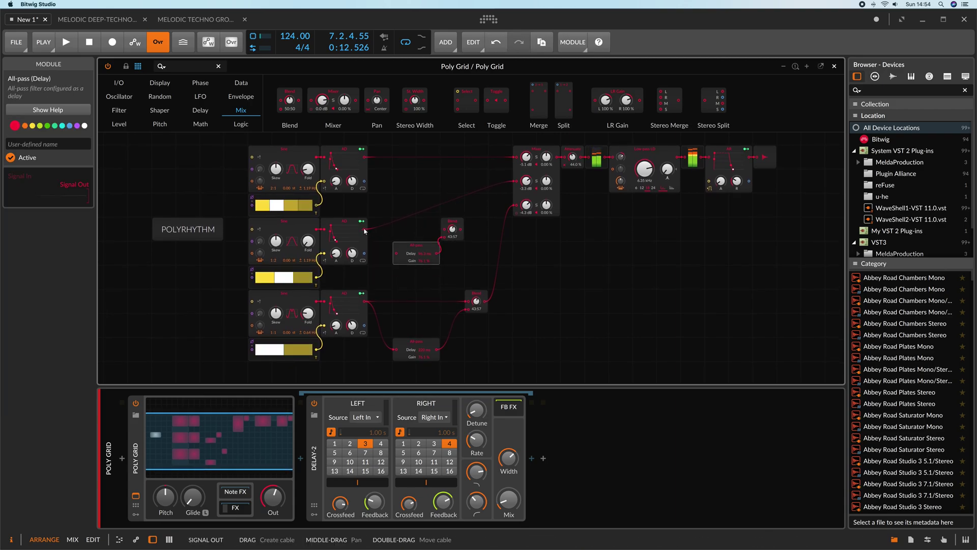
{"action": "left_click_drag", "start_coordinate": [365, 231], "coordinate": [395, 253]}
Copy the second voice's Blend and All-pass modules to the first voice
{"action": "left_click_drag", "start_coordinate": [371, 212], "coordinate": [460, 270]}
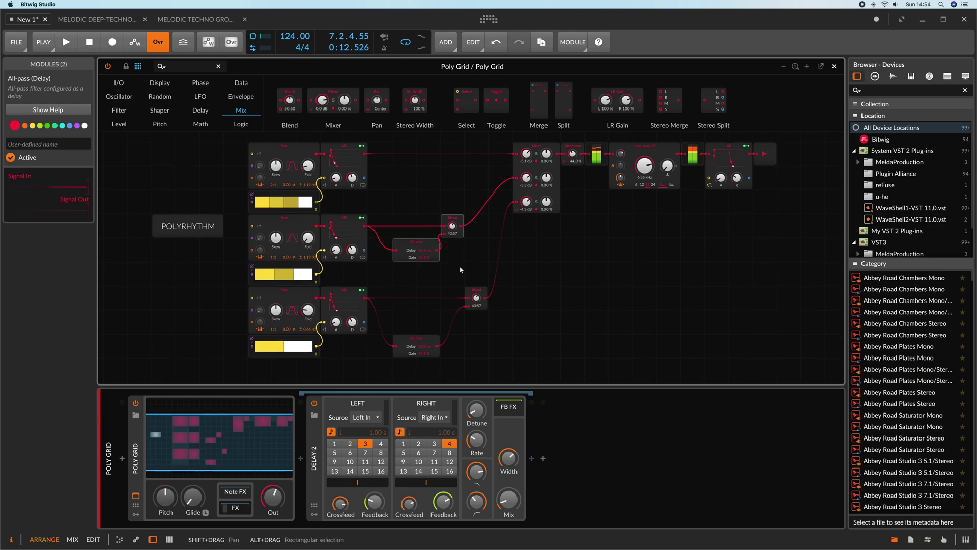
{"action": "left_click_drag", "start_coordinate": [417, 247], "coordinate": [370, 163], "text": "alt"}
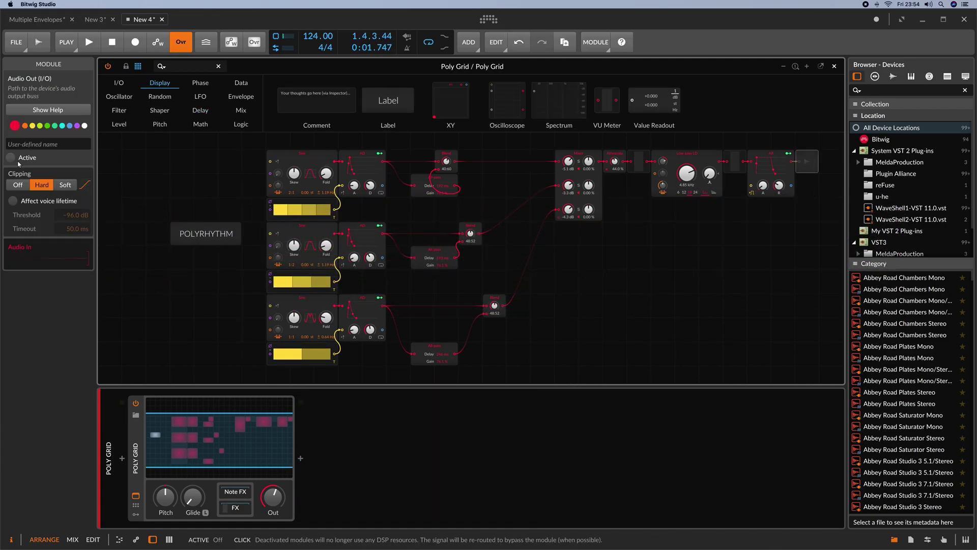
Add a Phase In module to the empty grid area below the POLYRHYTHM label
{"action": "left_click", "coordinate": [120, 83]}
{"action": "left_click_drag", "start_coordinate": [197, 272], "coordinate": [133, 306]}
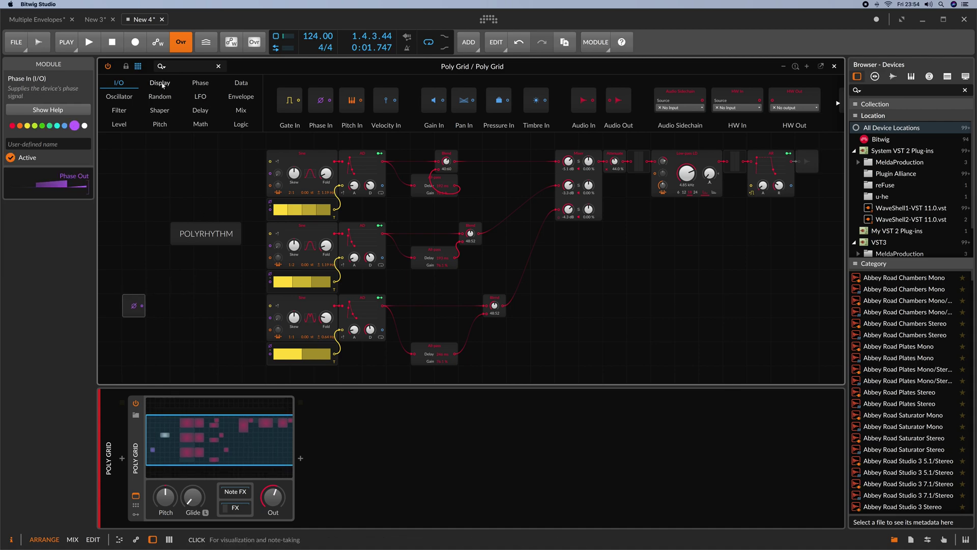
Add an Oscilloscope fed by the Phase In module, switch it to Slow mode and widen it while the patch plays
{"action": "left_click", "coordinate": [160, 83]}
{"action": "left_click_drag", "start_coordinate": [205, 349], "coordinate": [194, 318]}
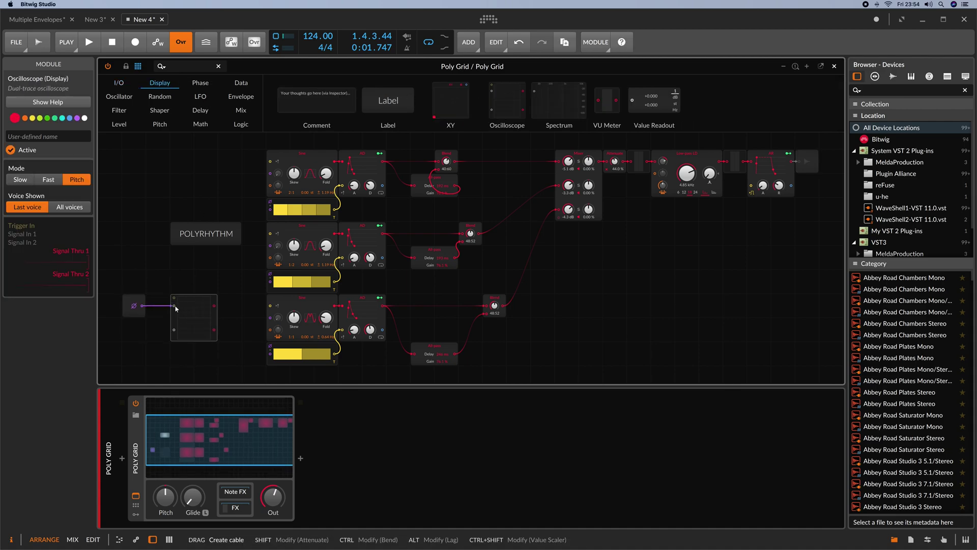
{"action": "left_click", "coordinate": [20, 179]}
{"action": "key", "text": "space"}
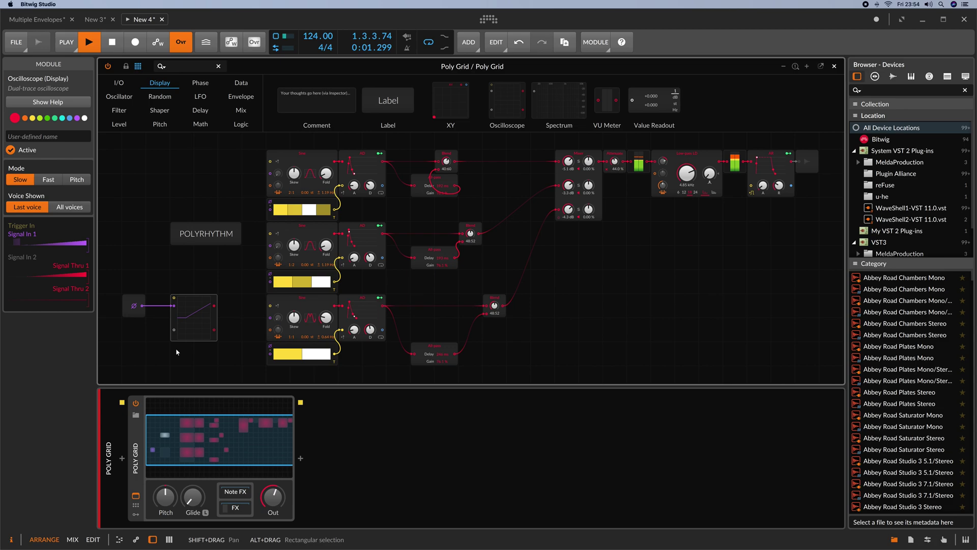
{"action": "left_click_drag", "start_coordinate": [228, 315], "coordinate": [239, 319]}
{"action": "scroll", "coordinate": [238, 320], "scroll_direction": "down", "scroll_amount": 2}
{"action": "scroll", "coordinate": [238, 321], "scroll_direction": "left", "scroll_amount": 3}
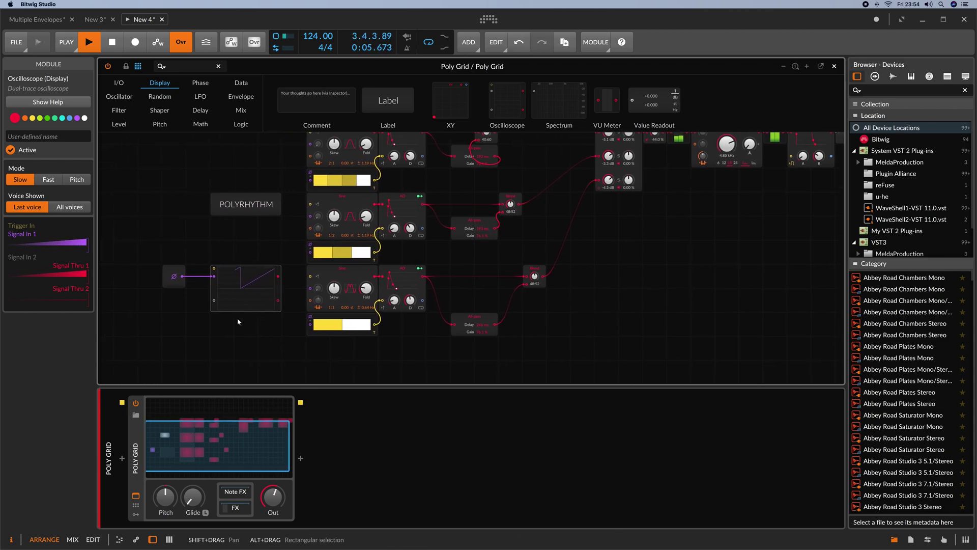
Add a phase Scaler below Phase In and wire it between Phase In and the Oscilloscope's second signal input
{"action": "left_click", "coordinate": [241, 83]}
{"action": "left_click", "coordinate": [200, 83]}
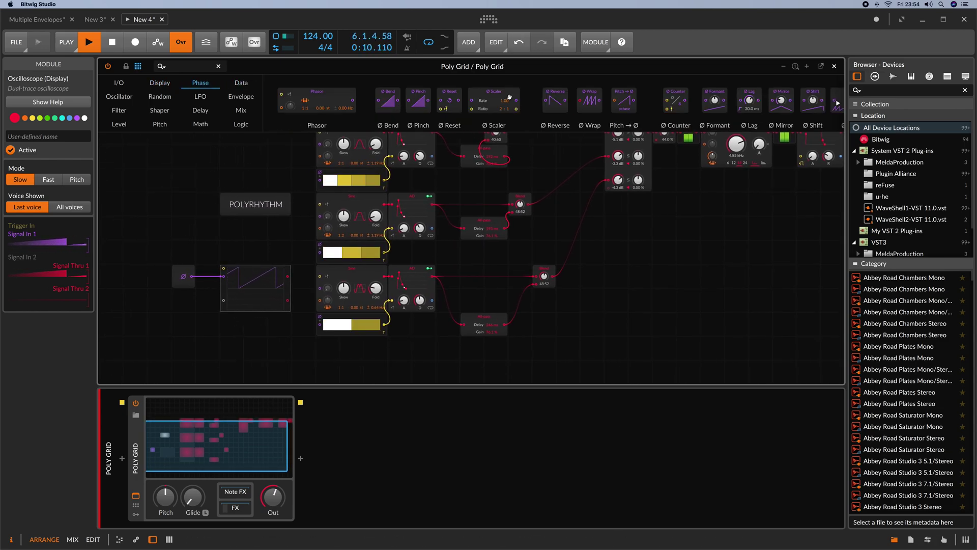
{"action": "left_click_drag", "start_coordinate": [494, 100], "coordinate": [219, 324]}
{"action": "left_click_drag", "start_coordinate": [187, 274], "coordinate": [139, 274]}
{"action": "mouse_move", "coordinate": [211, 318]}
{"action": "left_mouse_down"}
{"action": "mouse_move", "coordinate": [164, 319]}
{"action": "mouse_move", "coordinate": [164, 295]}
{"action": "mouse_move", "coordinate": [151, 300]}
{"action": "mouse_move", "coordinate": [222, 301]}
{"action": "left_mouse_up"}
Insert a Gain - Vol module between the Scaler and the Oscilloscope's second input, and restart playback
{"action": "left_click", "coordinate": [119, 124]}
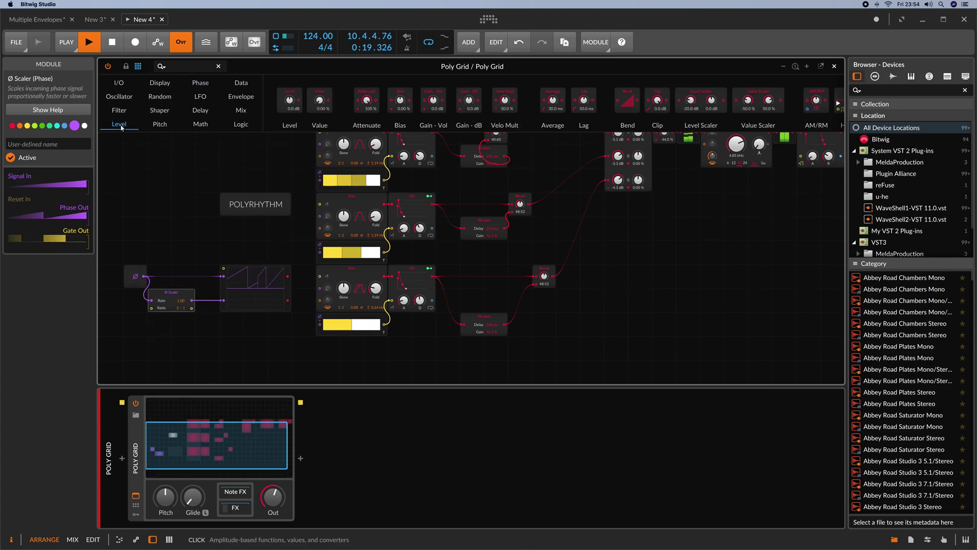
{"action": "mouse_move", "coordinate": [433, 101]}
{"action": "left_mouse_down"}
{"action": "mouse_move", "coordinate": [218, 275]}
{"action": "mouse_move", "coordinate": [209, 300]}
{"action": "left_mouse_up"}
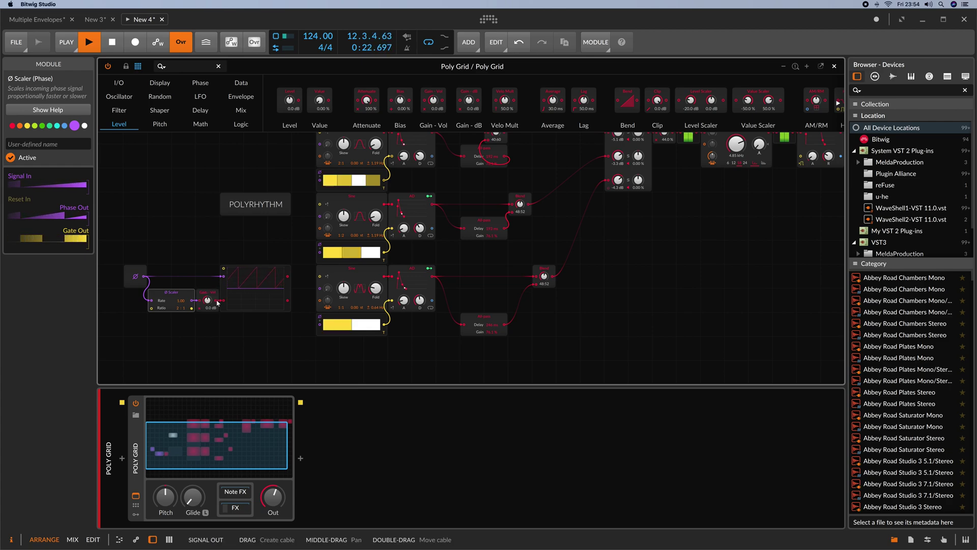
{"action": "key", "text": "space"}
{"action": "key", "text": "space"}
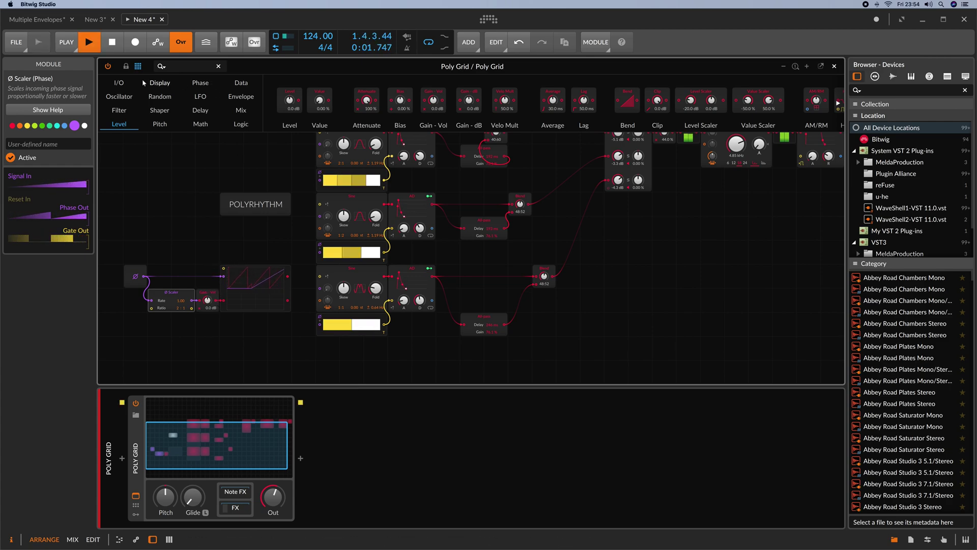
{"action": "left_click", "coordinate": [118, 83]}
{"action": "left_click_drag", "start_coordinate": [748, 100], "coordinate": [135, 325]}
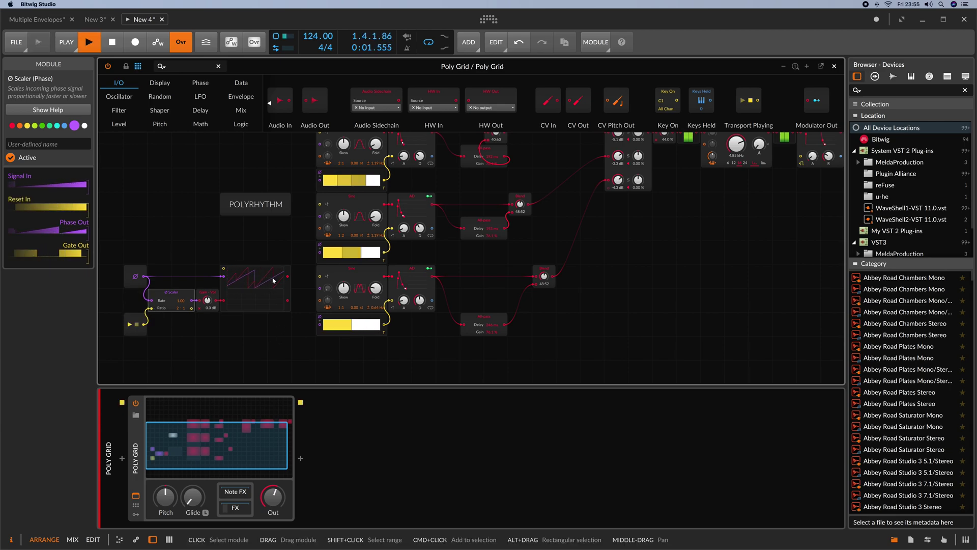
{"action": "left_click", "coordinate": [135, 439]}
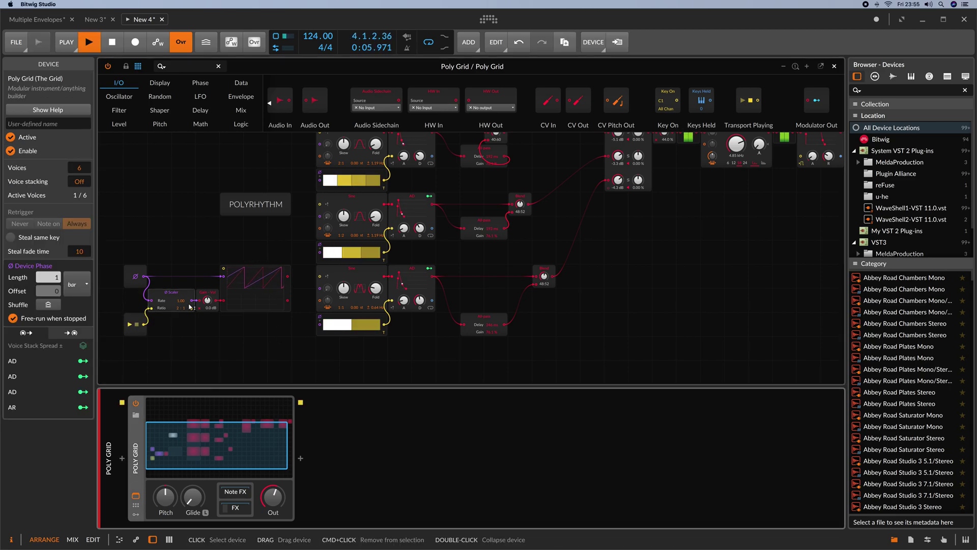
Change the Scaler's ratio and replay the patch to compare the original and scaled phases on the Oscilloscope
{"action": "left_click", "coordinate": [225, 287]}
{"action": "key", "text": "space"}
{"action": "left_click_drag", "start_coordinate": [178, 307], "coordinate": [179, 318]}
{"action": "key", "text": "space"}
{"action": "left_click", "coordinate": [108, 321]}
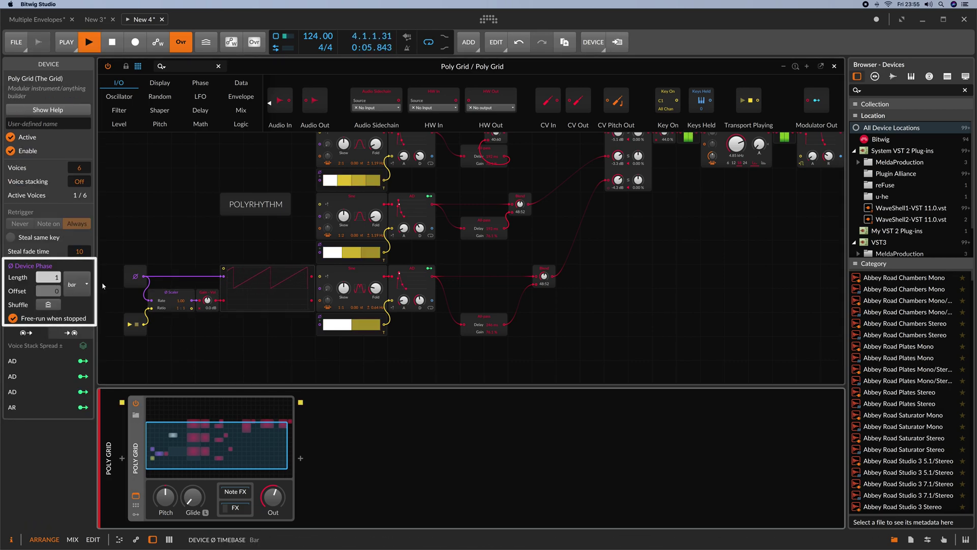
{"action": "key", "text": "space"}
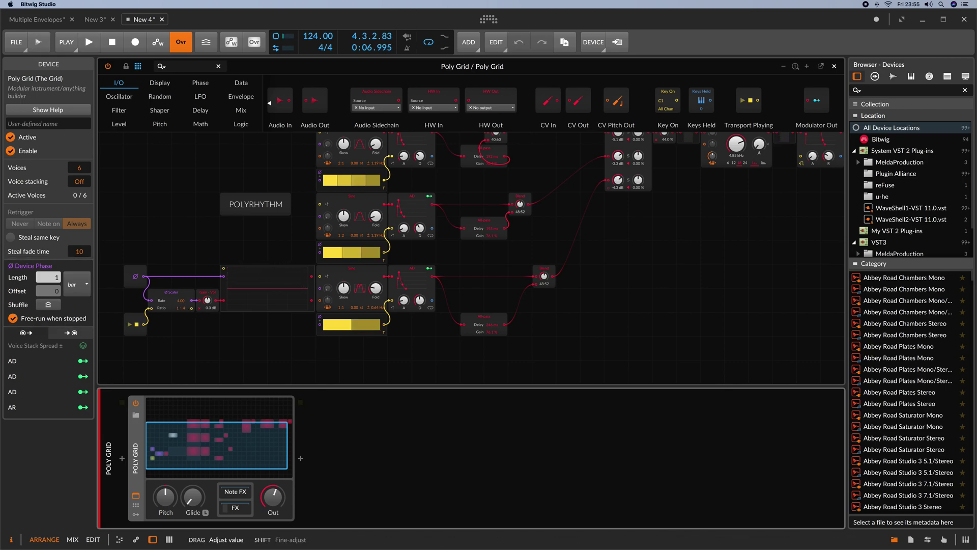
{"action": "key", "text": "space"}
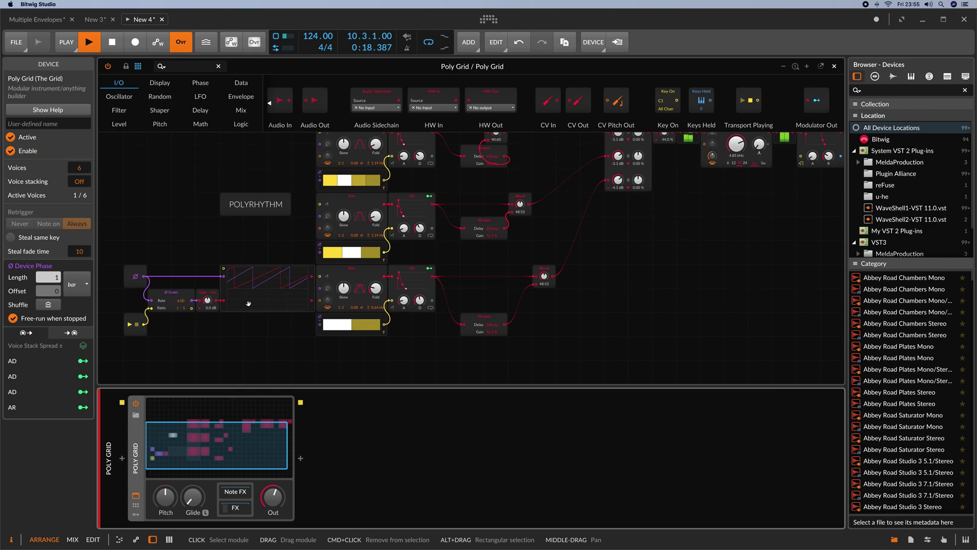
{"action": "key", "text": "space"}
Move the Oscilloscope above the Scaler, connect Phase In to the first voice's Gates and delete the POLYRHYTHM label
{"action": "left_click_drag", "start_coordinate": [249, 304], "coordinate": [210, 267]}
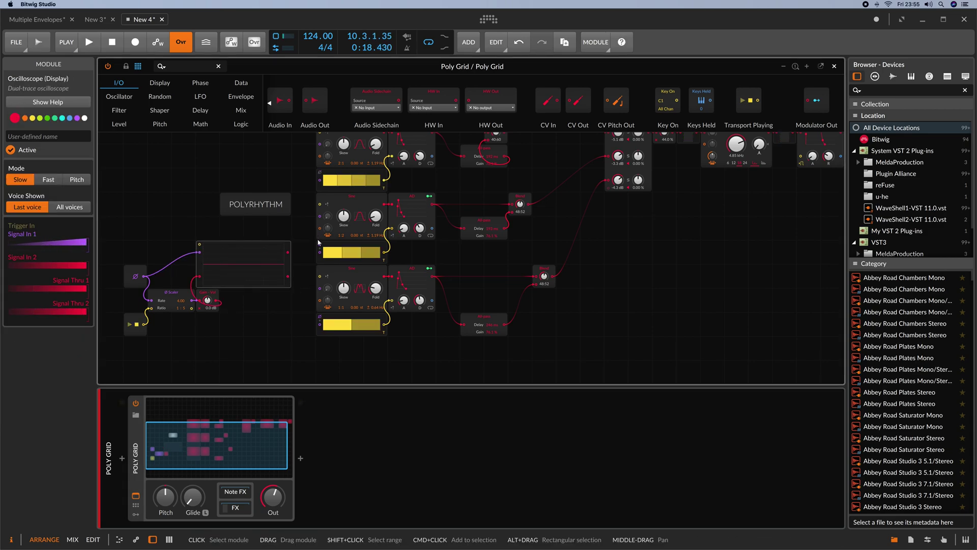
{"action": "left_click_drag", "start_coordinate": [143, 277], "coordinate": [320, 180]}
{"action": "left_click", "coordinate": [249, 211]}
{"action": "key", "text": "Delete"}
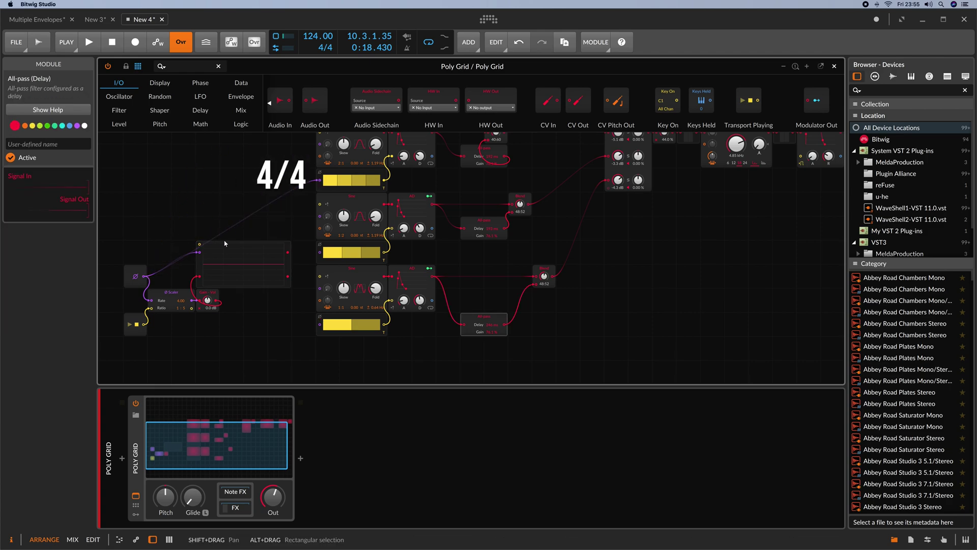
Connect Phase In to the third voice's Gates and the Scaler to the second voice's Gates, giving the latter 5 steps
{"action": "left_click", "coordinate": [182, 206]}
{"action": "left_click_drag", "start_coordinate": [145, 276], "coordinate": [320, 325]}
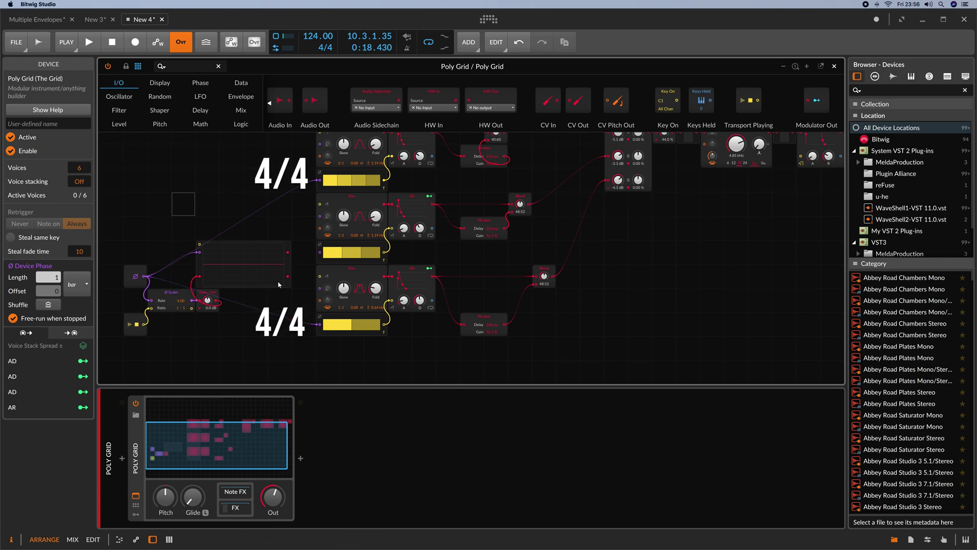
{"action": "left_click_drag", "start_coordinate": [237, 287], "coordinate": [320, 253]}
{"action": "left_click", "coordinate": [321, 258]}
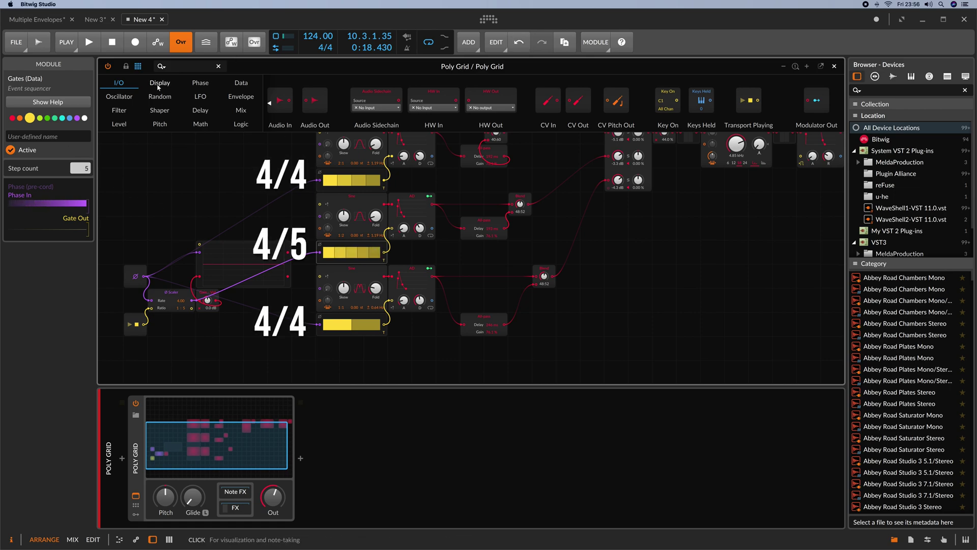
Add a five-step Pitches module driven by the Scaler and connect its pitch output to the second voice's oscillator
{"action": "left_click", "coordinate": [240, 83]}
{"action": "left_click_drag", "start_coordinate": [332, 101], "coordinate": [229, 190]}
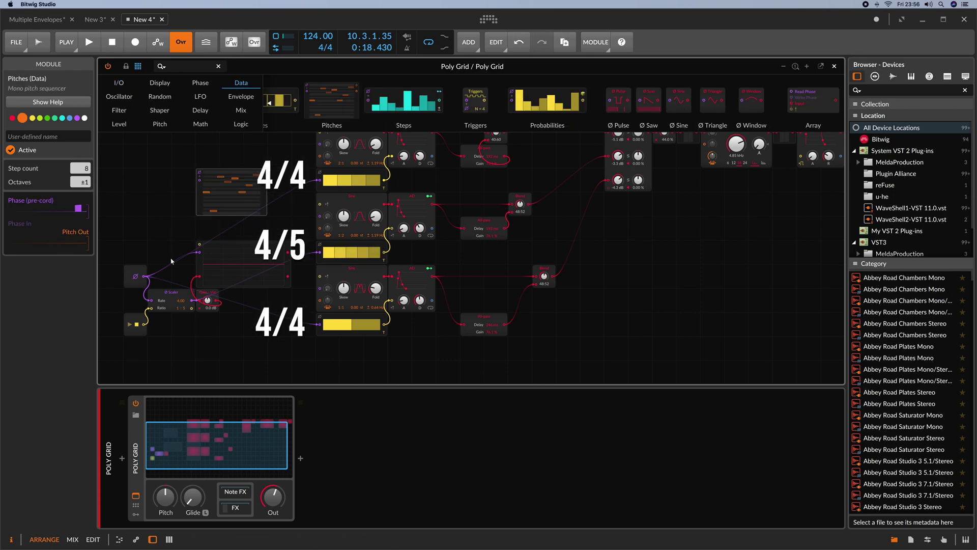
{"action": "left_click_drag", "start_coordinate": [192, 300], "coordinate": [199, 177]}
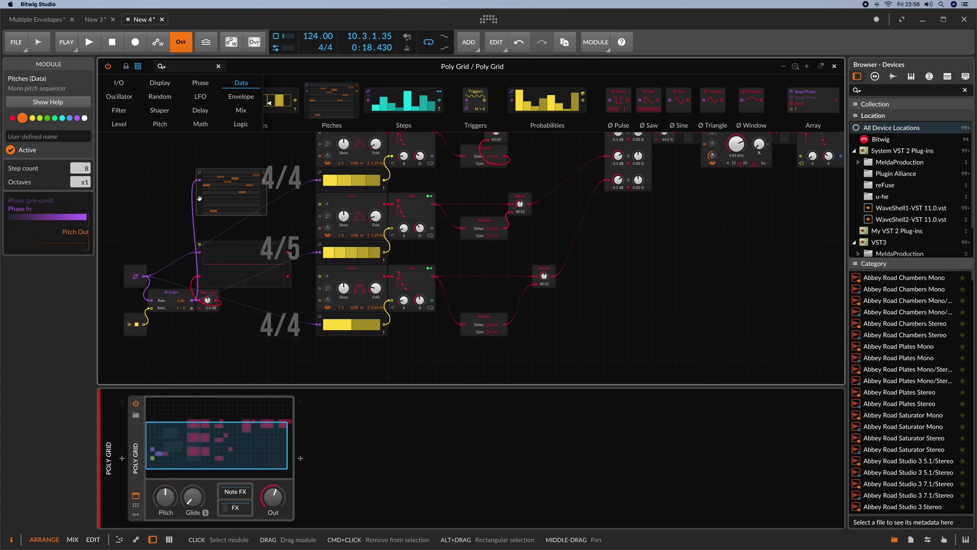
{"action": "left_click_drag", "start_coordinate": [79, 168], "coordinate": [80, 179]}
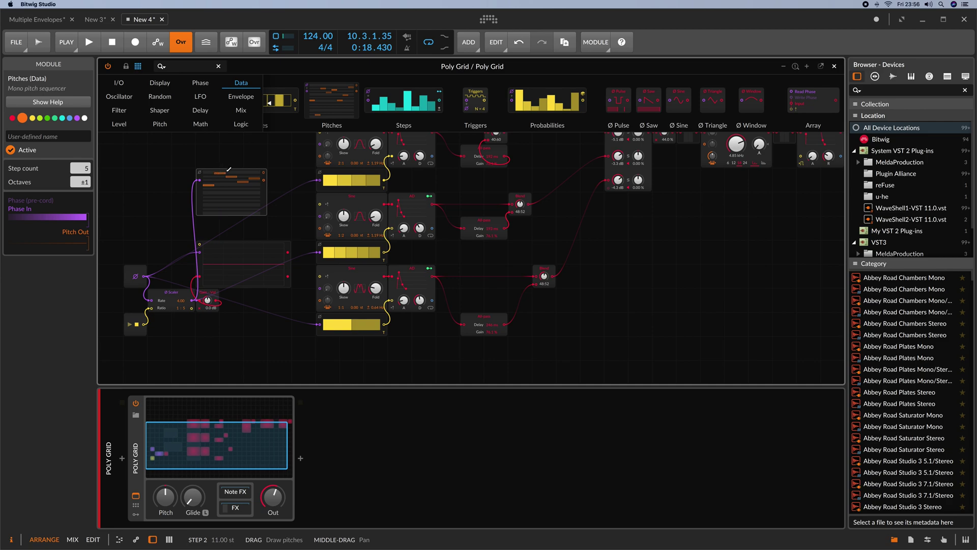
{"action": "left_click_drag", "start_coordinate": [266, 188], "coordinate": [279, 194]}
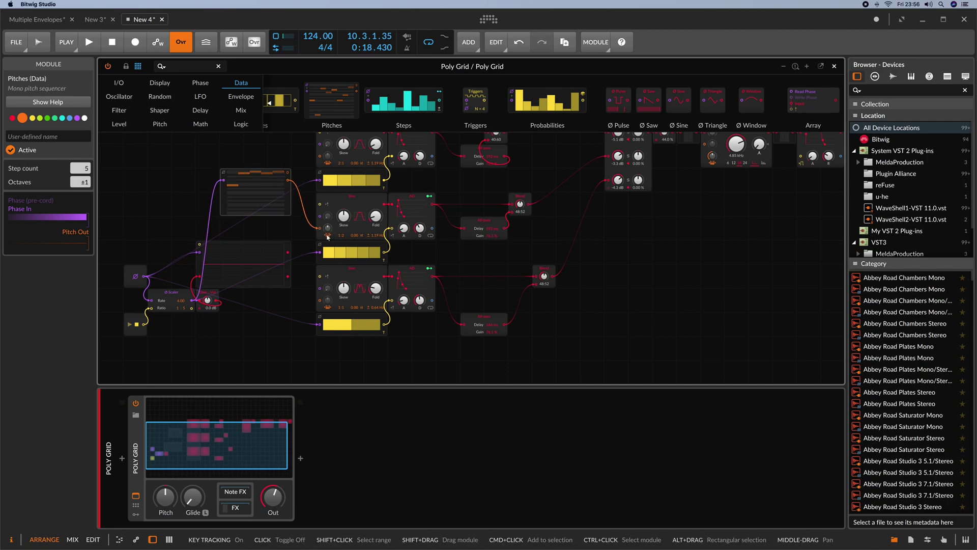
Play the polymeter patch and raise the Skew of the second voice's oscillator
{"action": "left_click", "coordinate": [833, 151]}
{"action": "key", "text": "space"}
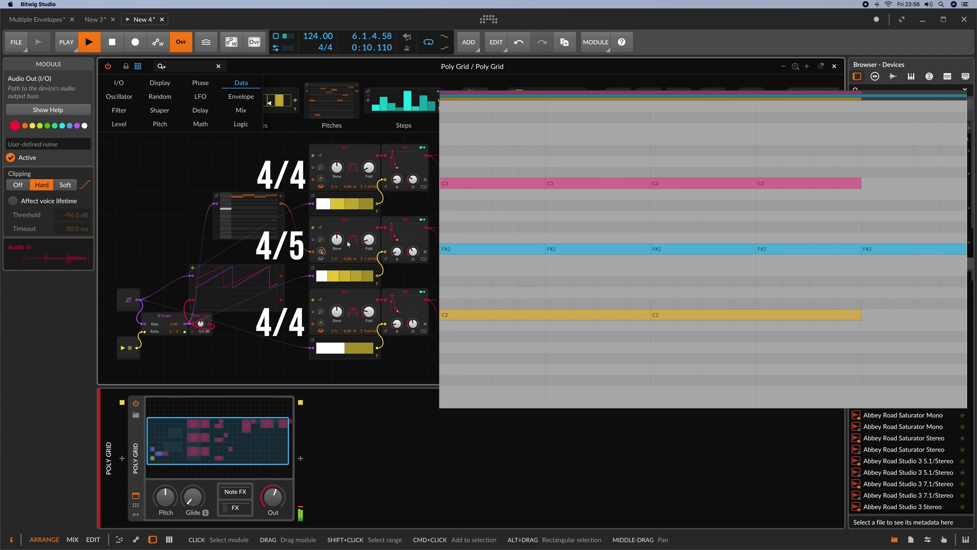
{"action": "left_click_drag", "start_coordinate": [336, 240], "coordinate": [337, 235]}
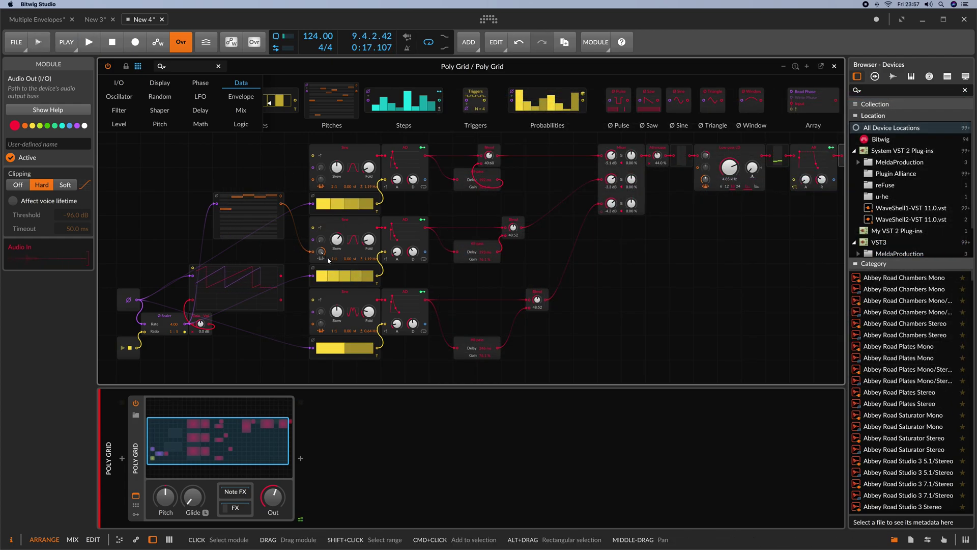
Insert a Logic Delay between the second voice's Gates and its AD envelope and lengthen the delay time
{"action": "left_click", "coordinate": [241, 123]}
{"action": "left_click_drag", "start_coordinate": [551, 101], "coordinate": [496, 184]}
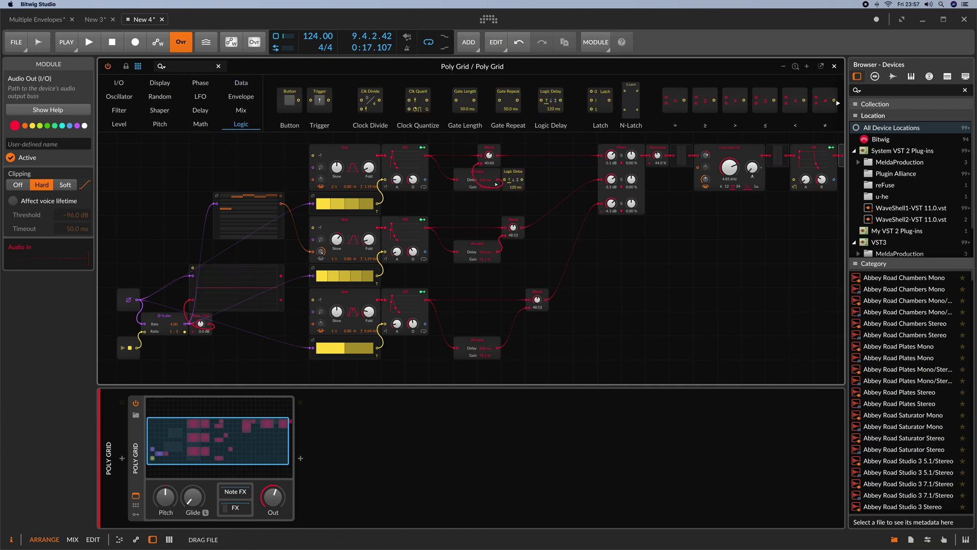
{"action": "left_click_drag", "start_coordinate": [379, 277], "coordinate": [381, 277]}
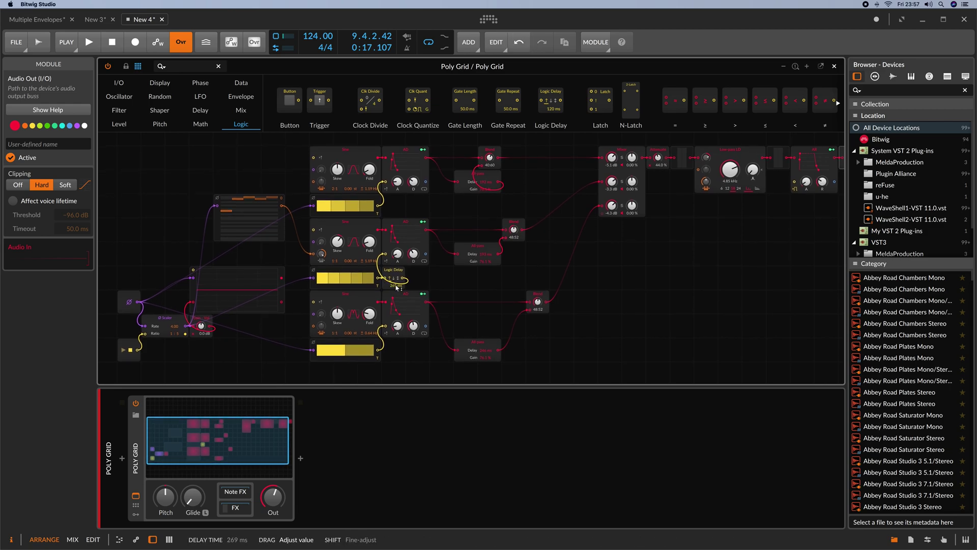
Play the patch and switch the Logic Delay off and on again to compare the second voice's timing
{"action": "key", "text": "space"}
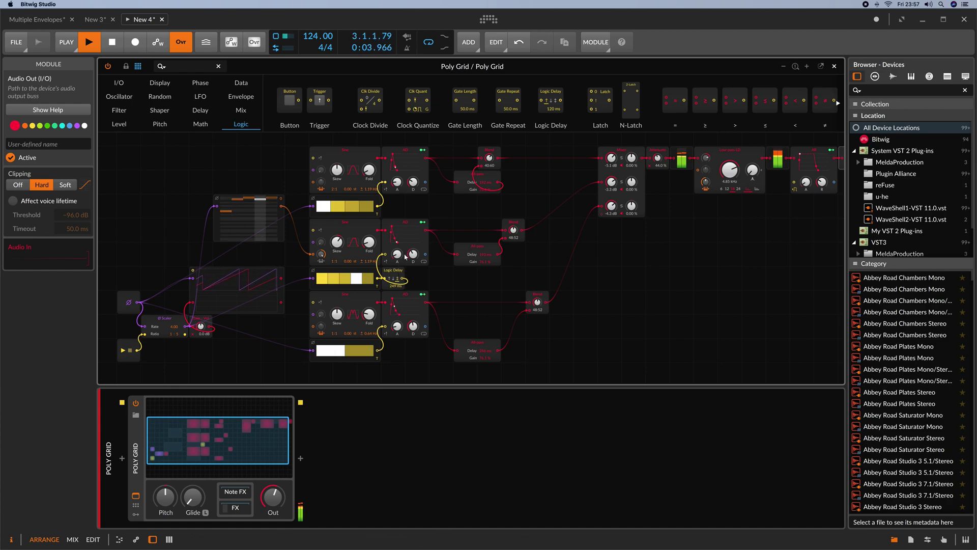
{"action": "left_click", "coordinate": [395, 273]}
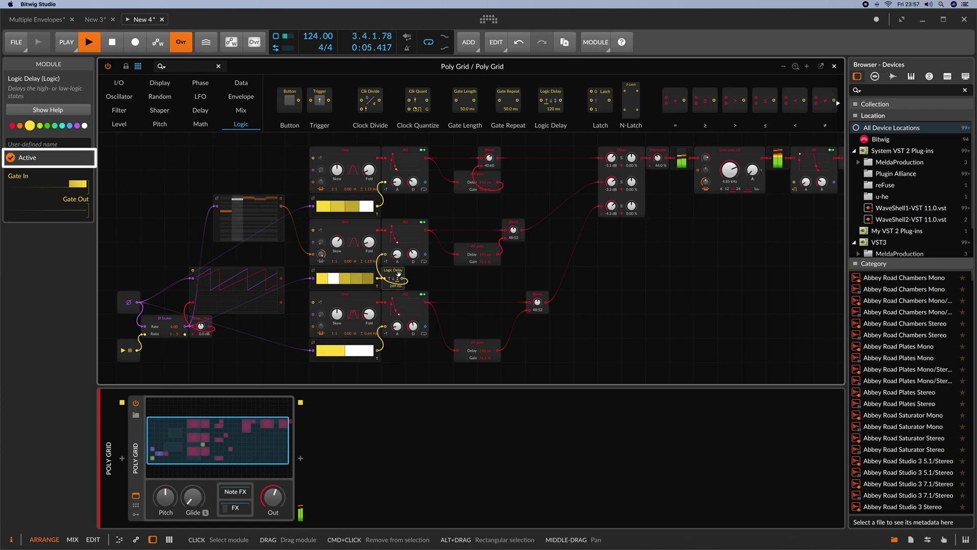
{"action": "left_click", "coordinate": [12, 166]}
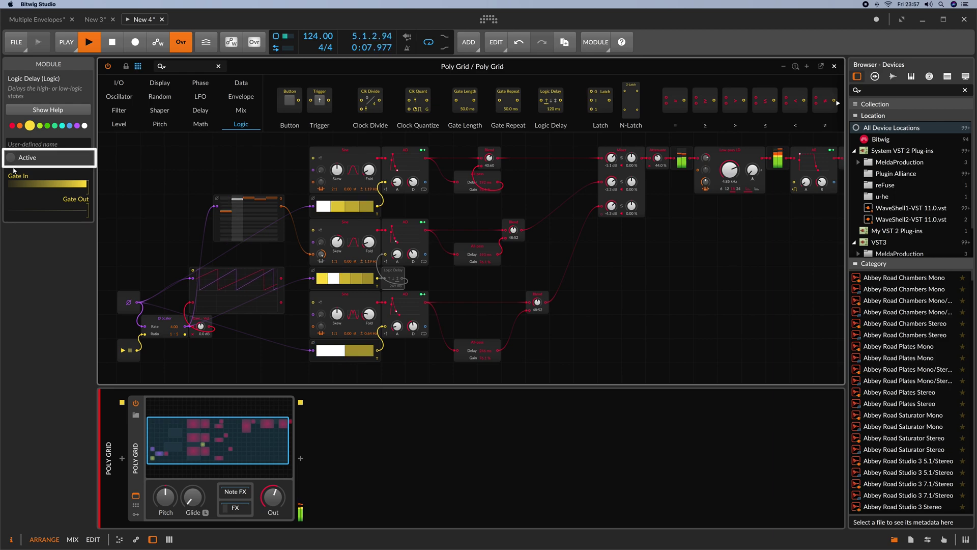
{"action": "left_click", "coordinate": [14, 163]}
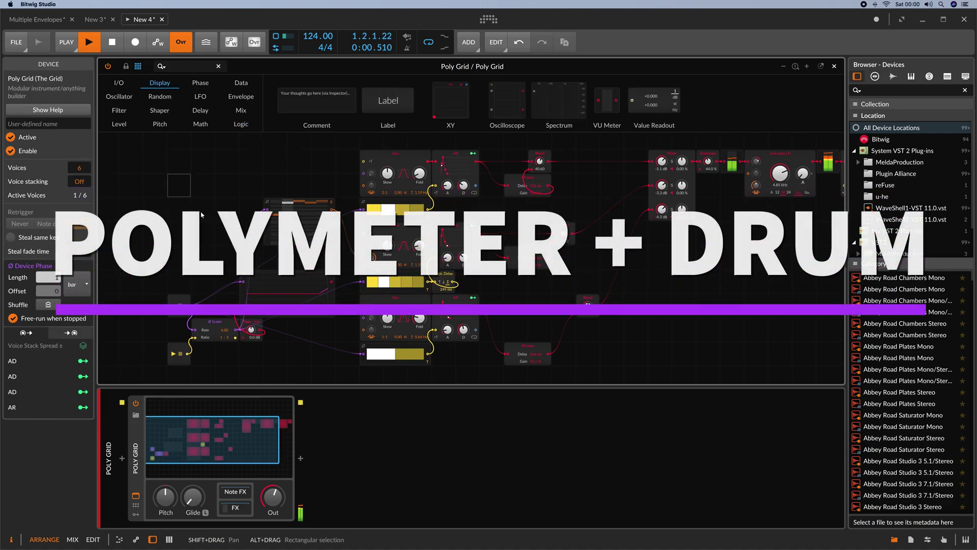
Add a Label named POLYMETER, widen it to fit the text and place it above the Pitches module
{"action": "left_click_drag", "start_coordinate": [391, 117], "coordinate": [215, 161]}
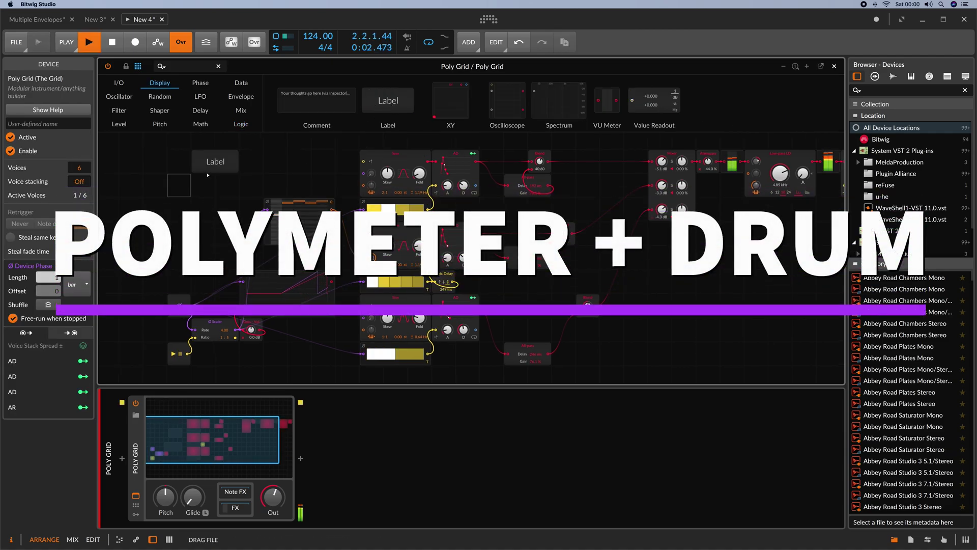
{"action": "left_click", "coordinate": [48, 135]}
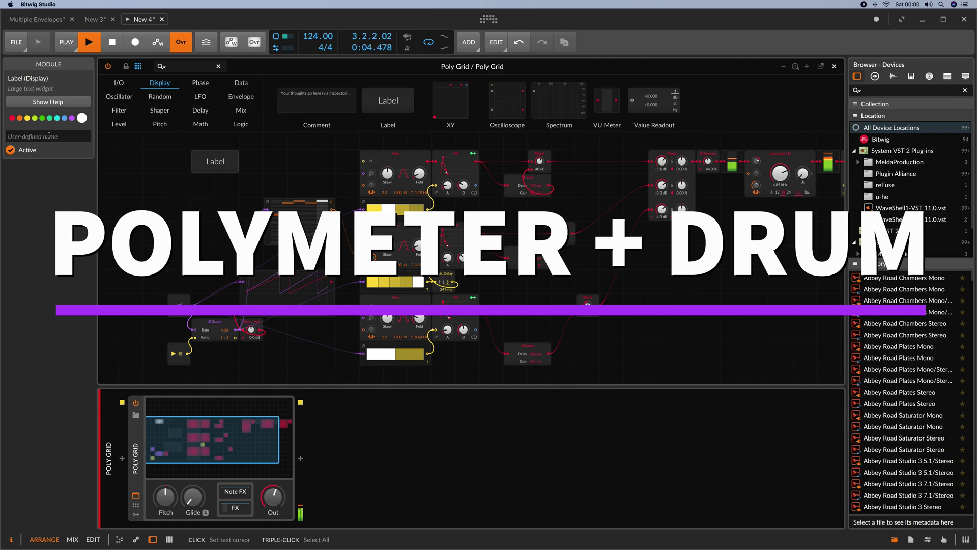
{"action": "type", "text": "POLYMETER"}
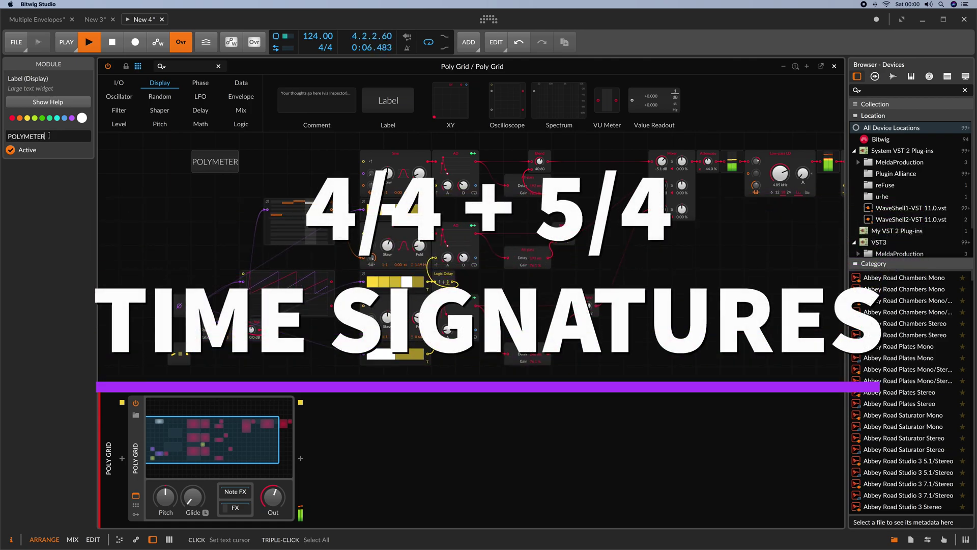
{"action": "key", "text": "Return"}
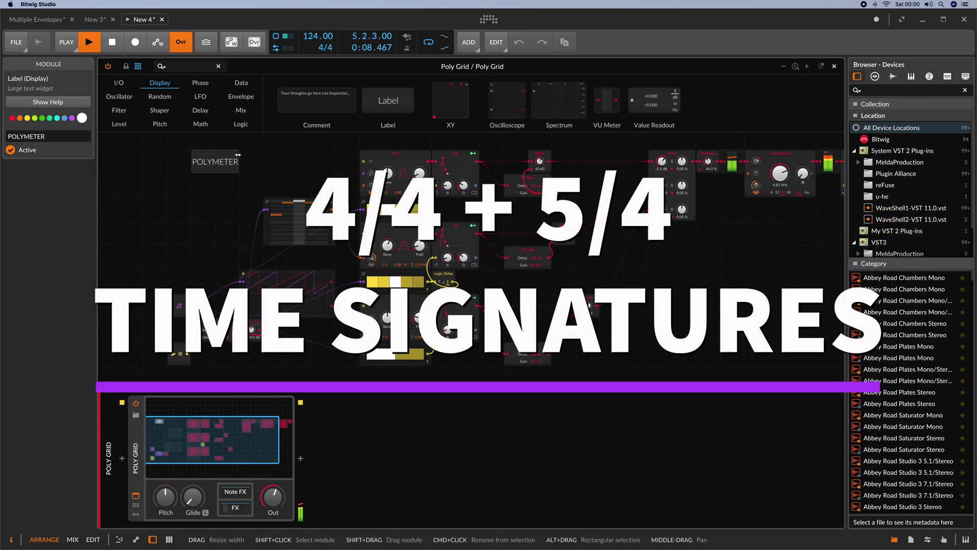
{"action": "left_click_drag", "start_coordinate": [238, 154], "coordinate": [332, 161]}
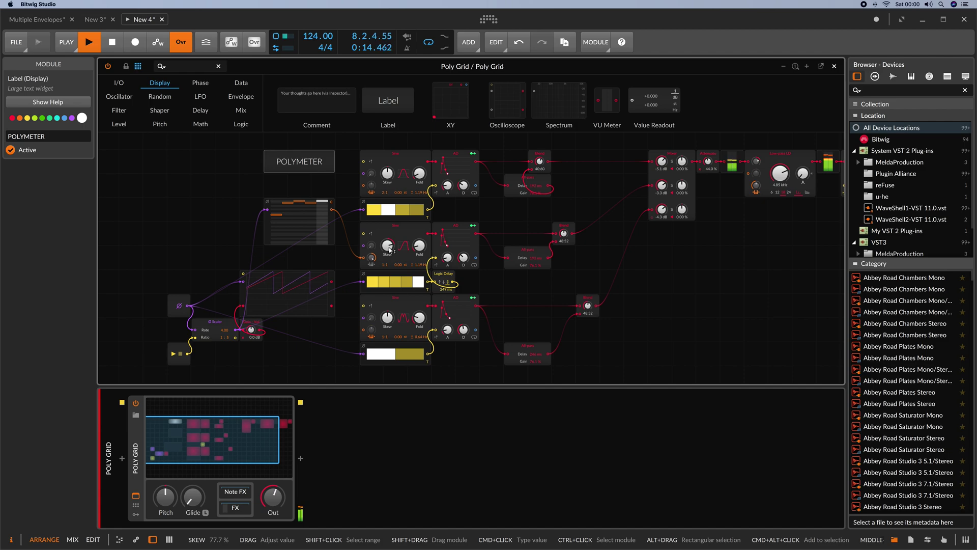
Adjust the second voice's oscillator Fold and Skew and its AD envelope times while the patch plays
{"action": "left_click_drag", "start_coordinate": [419, 246], "coordinate": [463, 243]}
{"action": "left_click_drag", "start_coordinate": [388, 245], "coordinate": [388, 256]}
{"action": "left_click_drag", "start_coordinate": [463, 257], "coordinate": [448, 261]}
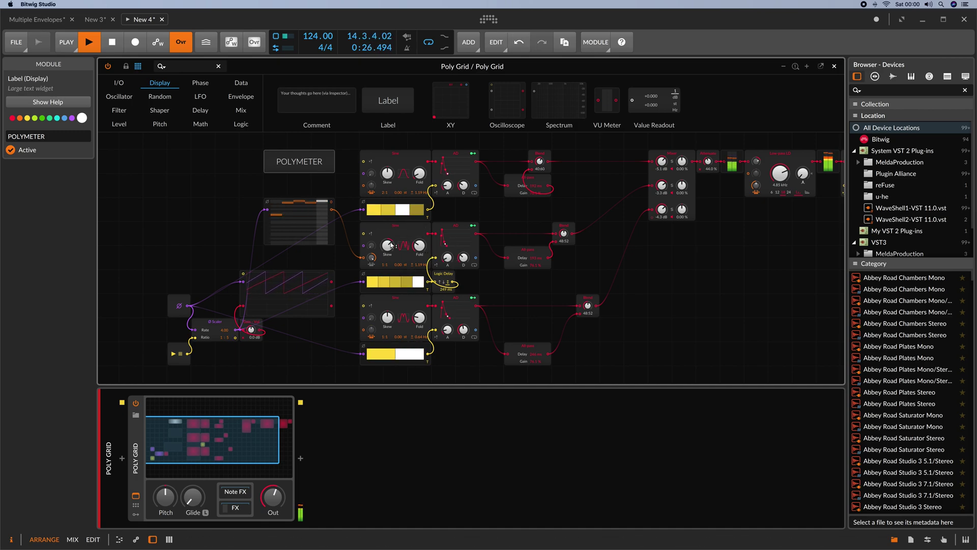